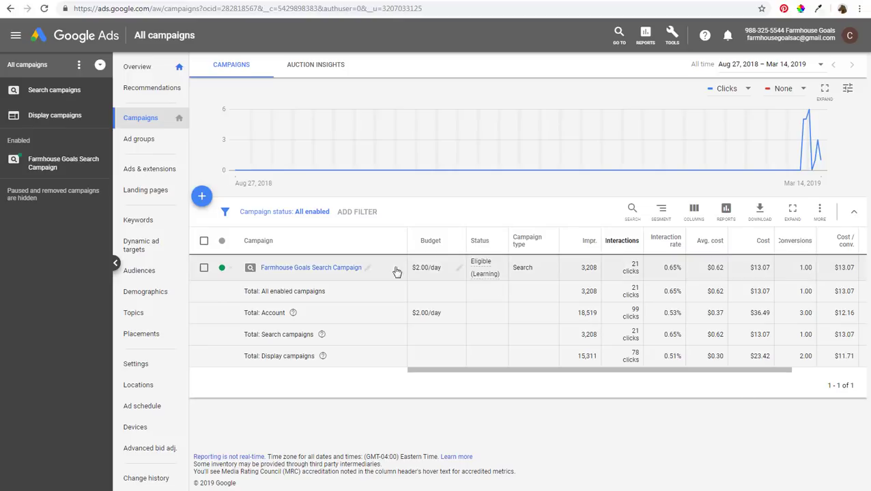
Go to Business data's Data feeds and list the feed types that can be added.
key("ctrl+Tab")
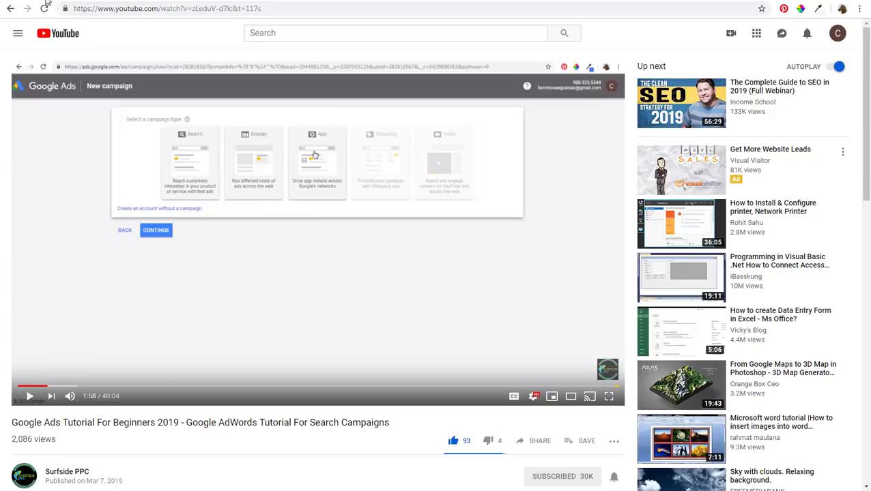
key("ctrl+Tab")
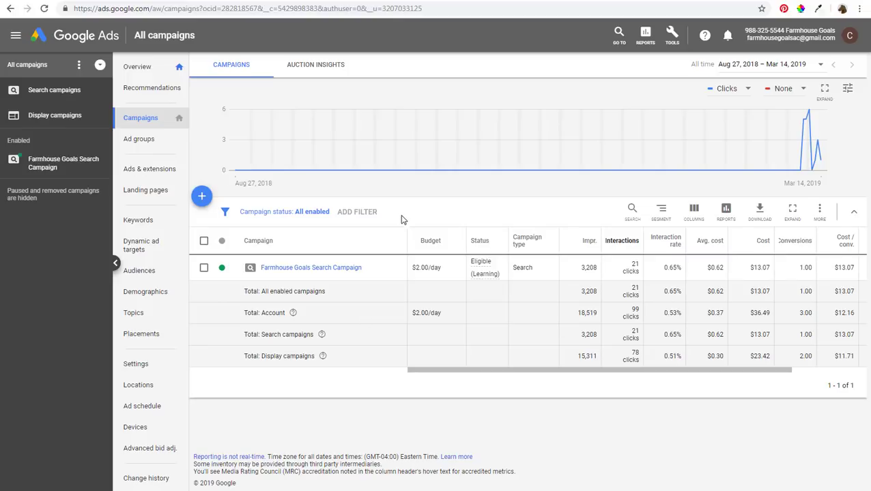
left_click(668, 33)
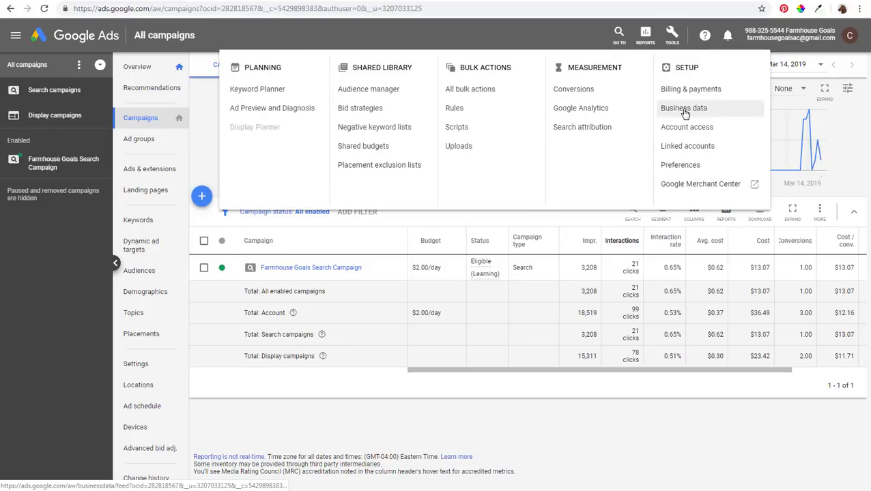
left_click(551, 44)
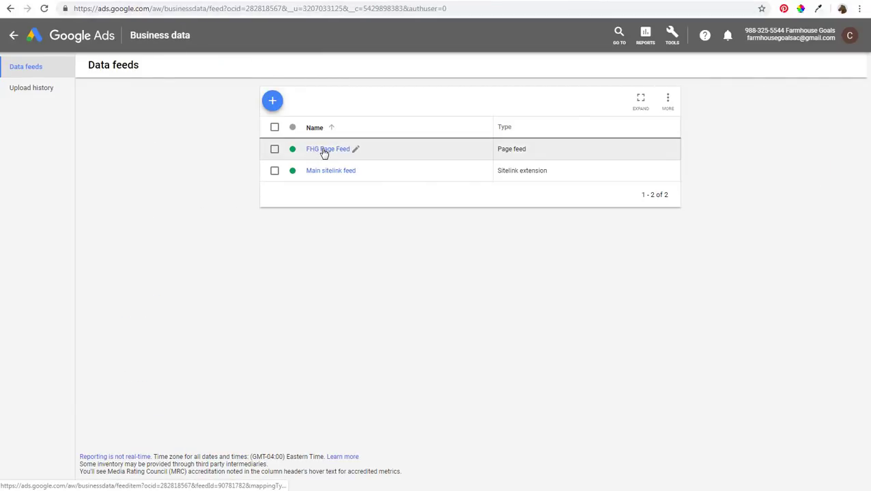
left_click(276, 103)
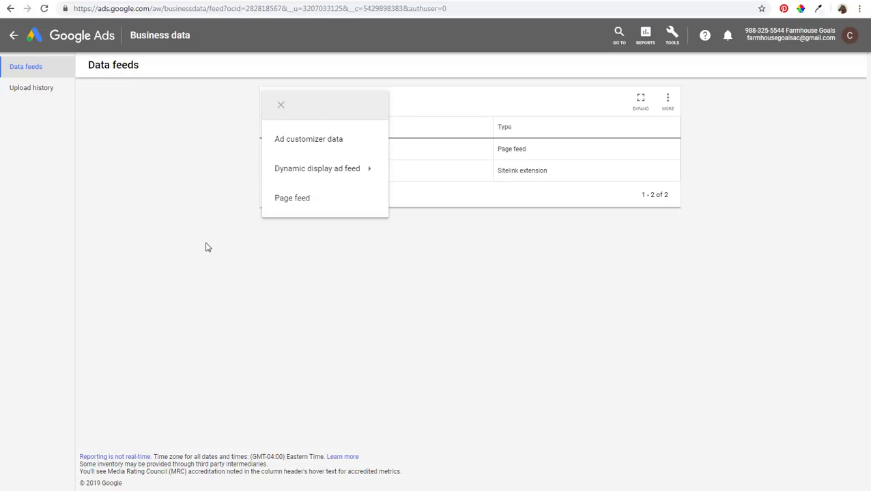
Dismiss the feed-type list and put away the page-feed-template.csv spreadsheet.
left_click(208, 268)
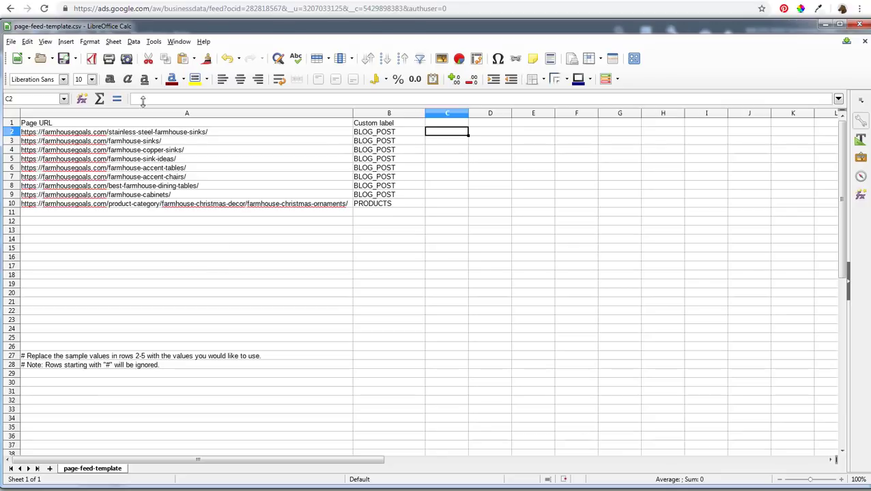
key("alt+Tab")
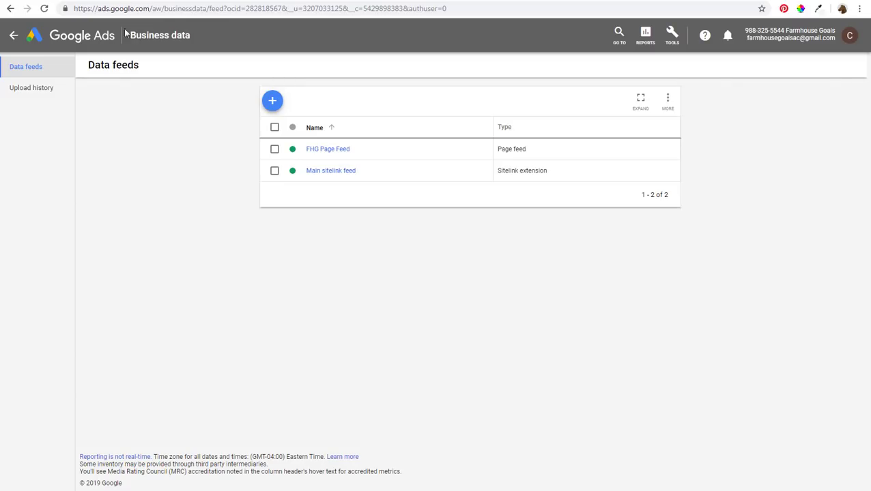
Open FHG Page Feed's items and re-save row 1's labels unchanged as BLOG_POST; SINKS.
left_click(330, 150)
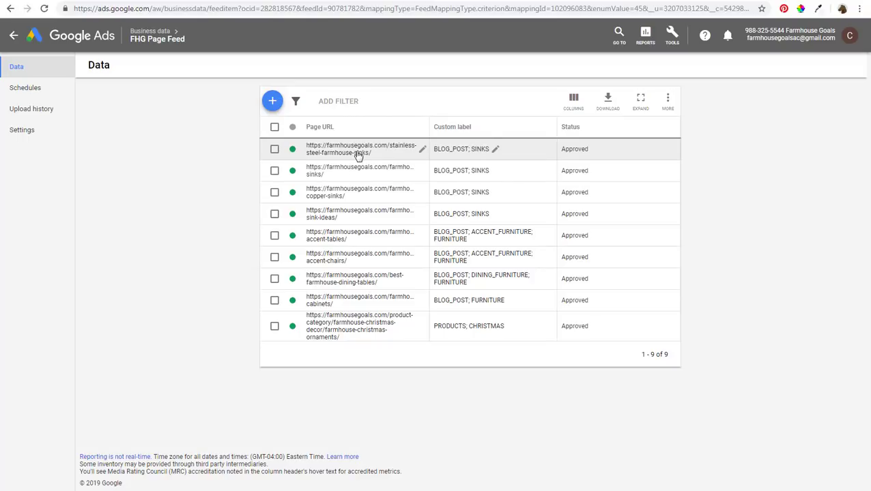
left_click(496, 152)
left_click(447, 220)
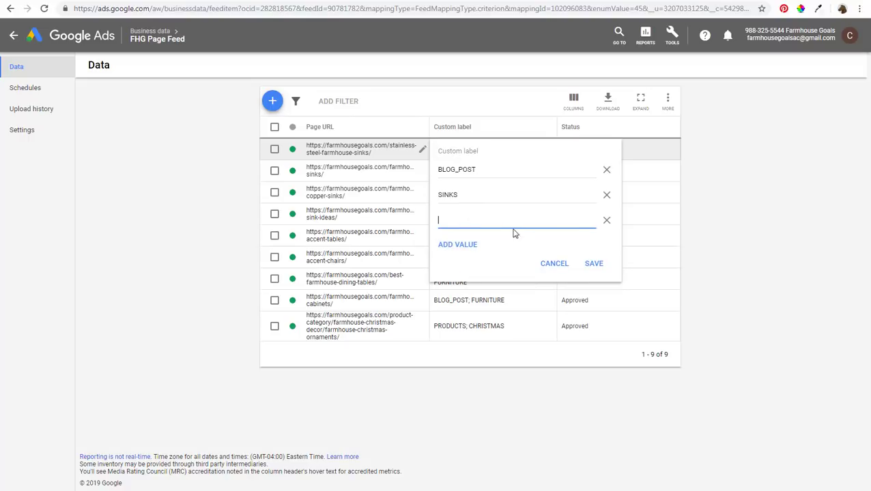
left_click(605, 219)
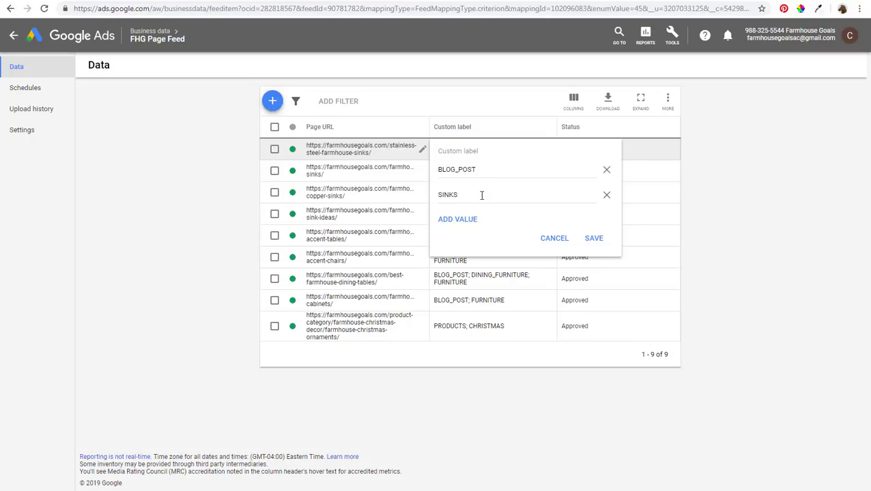
left_click(593, 238)
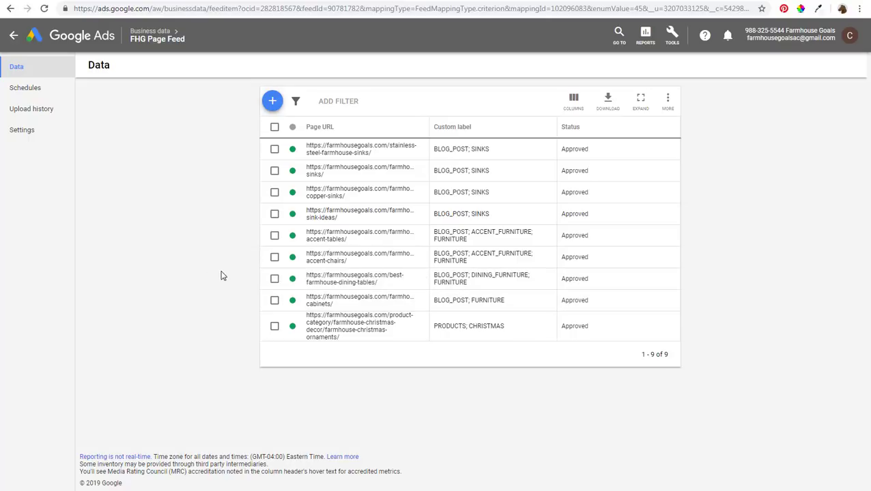
Add a new feed item with the farmhouse trunks article URL as its Page URL.
left_click(273, 101)
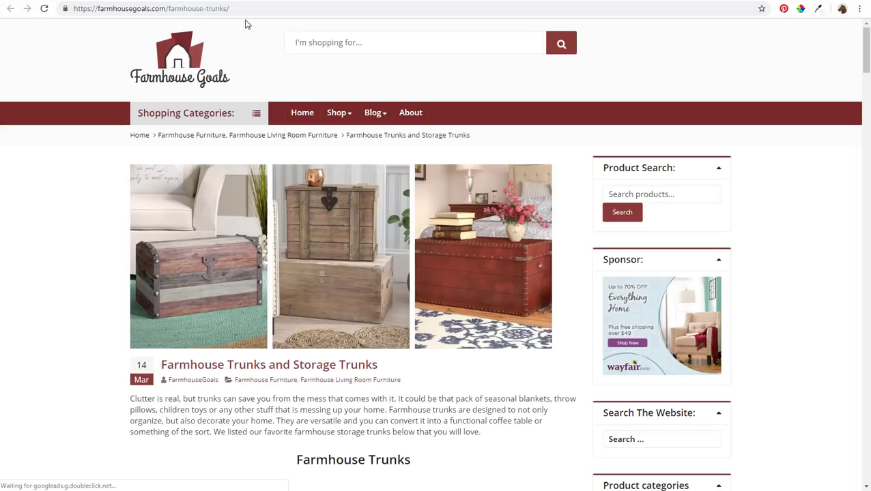
left_click(241, 8)
key("ctrl+c")
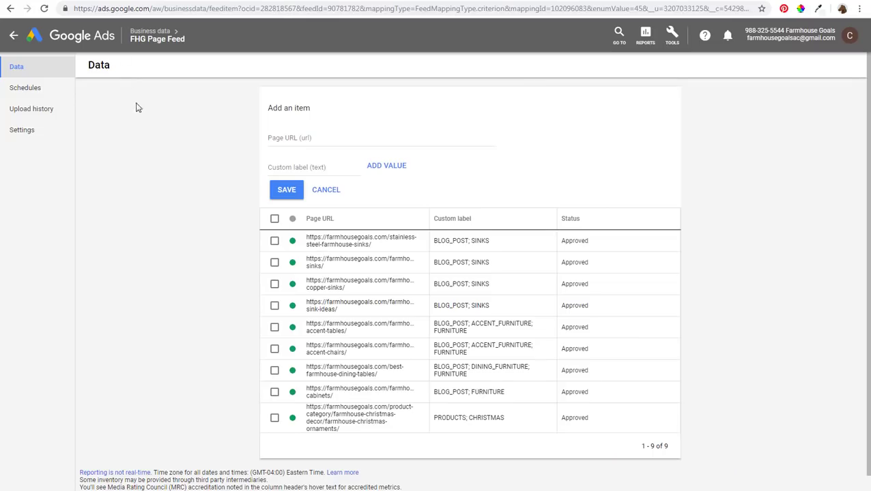
left_click(292, 135)
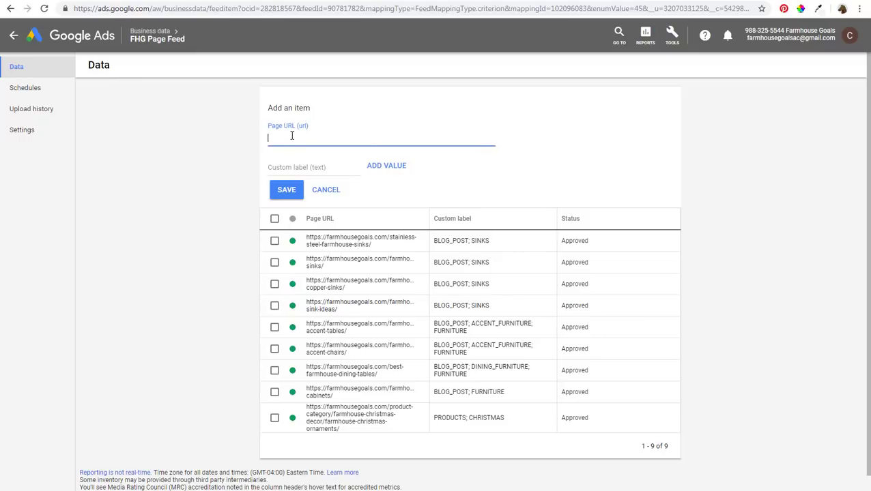
key("ctrl+v")
Label it BLOG_POST, ACCENT_FURNITURE and TRUNKS, save, and return to All campaigns.
left_click(296, 168)
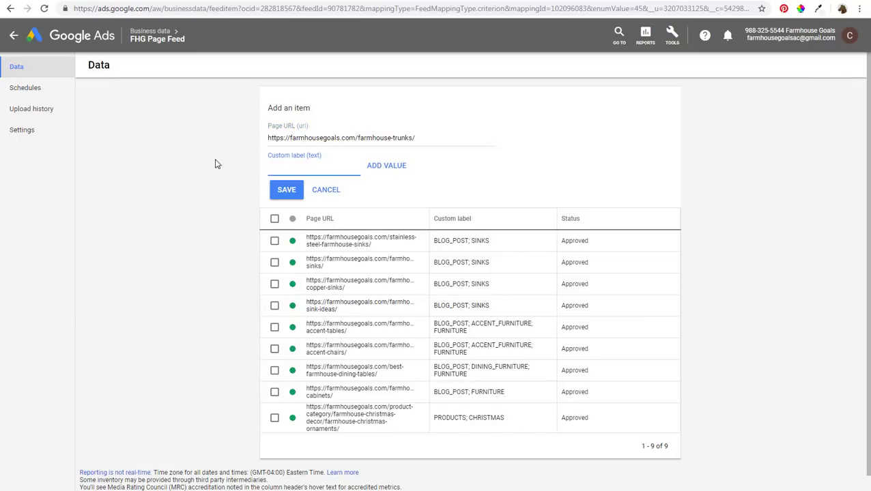
type("BLOG_POST")
left_click(382, 165)
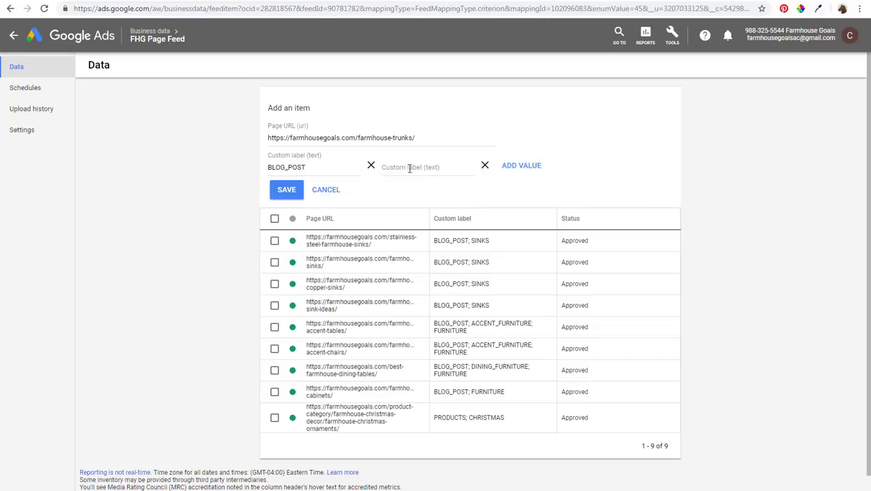
left_click(412, 167)
type("ACCENT_FURNITURE")
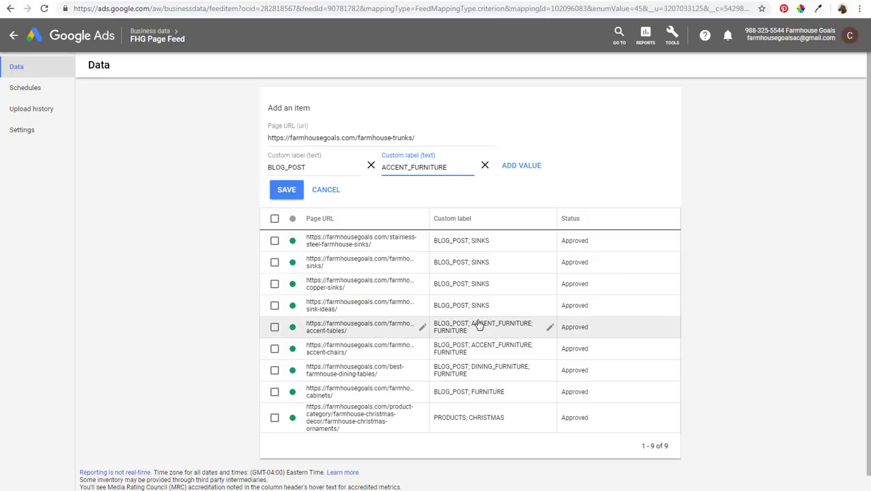
left_click(528, 168)
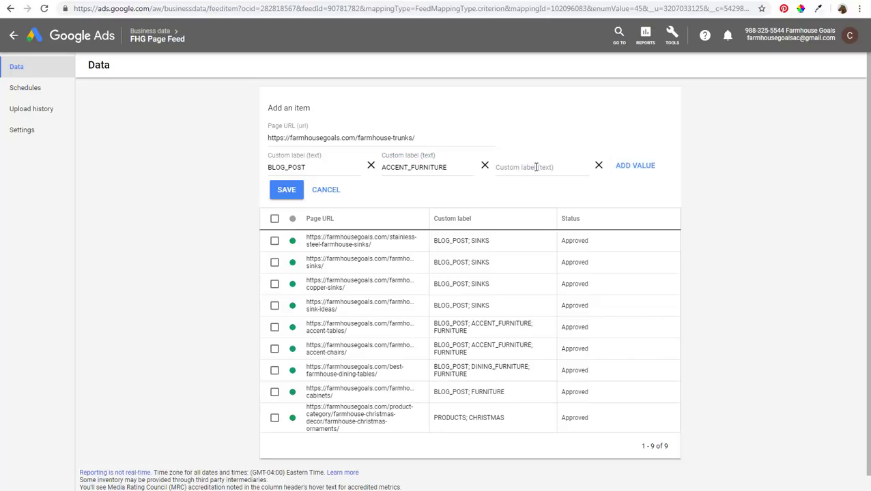
left_click(539, 171)
type("TRUNKS")
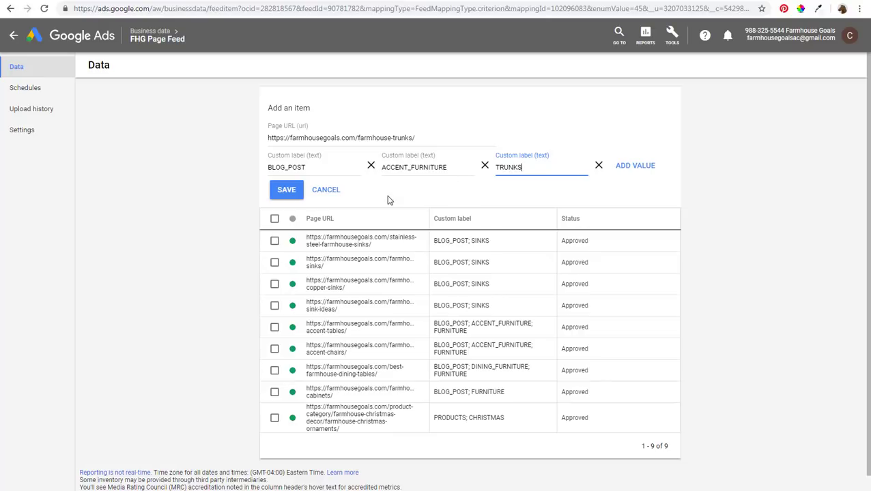
left_click(292, 195)
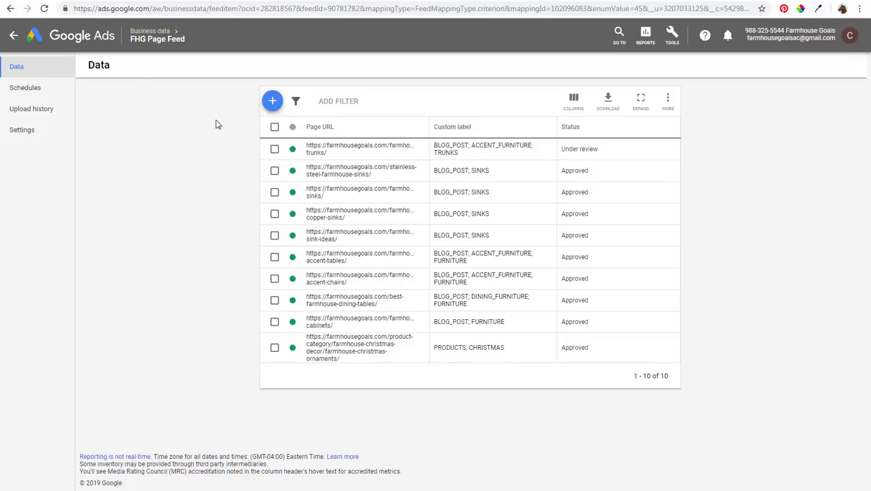
left_click(80, 36)
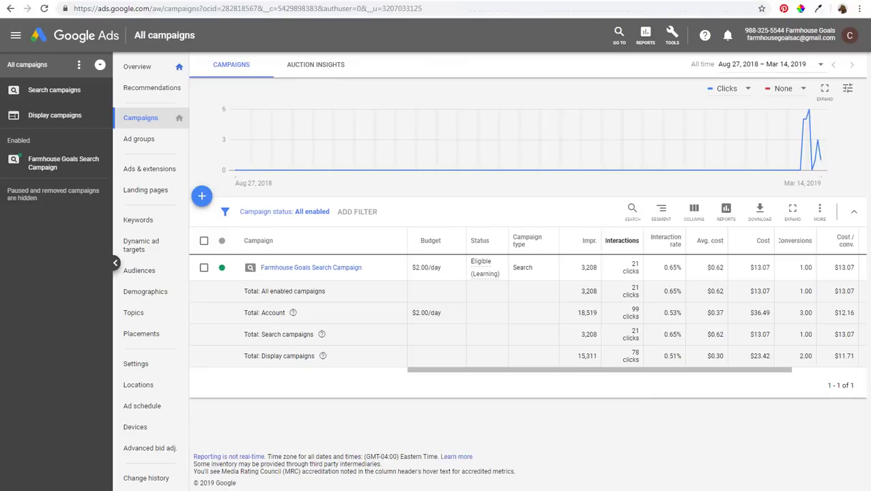
Start a brand-new Search campaign with Sales as its goal.
left_click(204, 198)
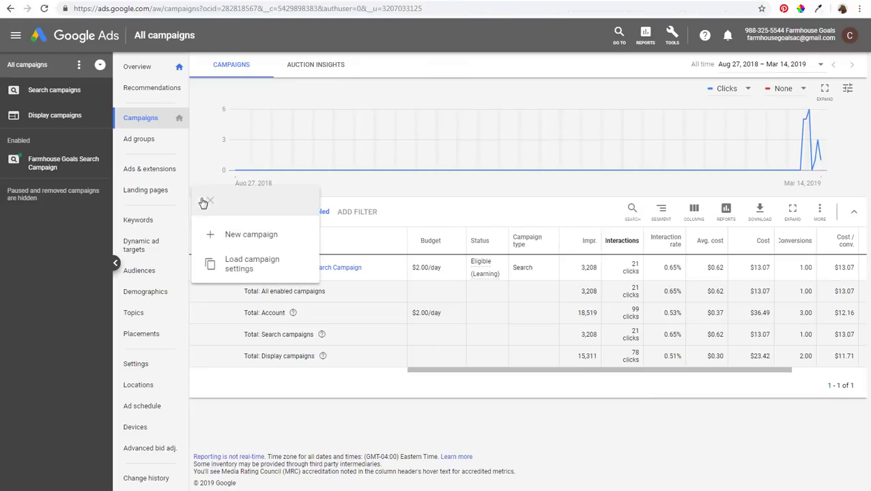
left_click(211, 238)
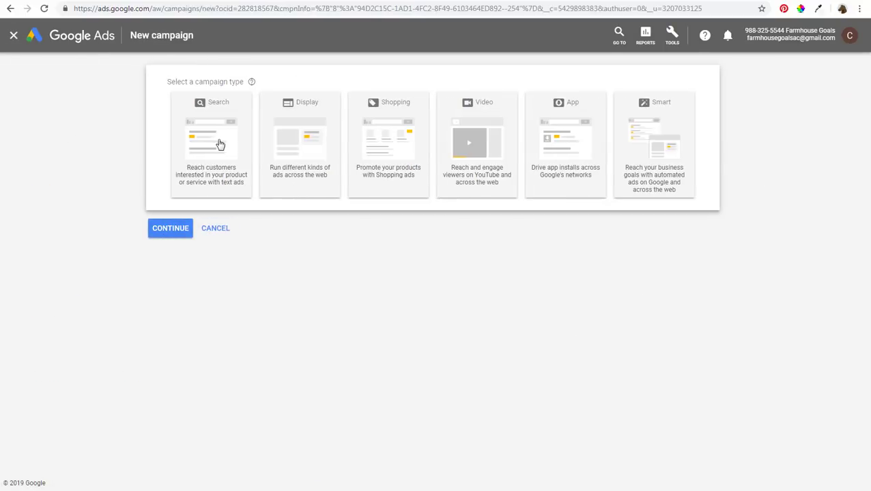
left_click(217, 143)
left_click(219, 157)
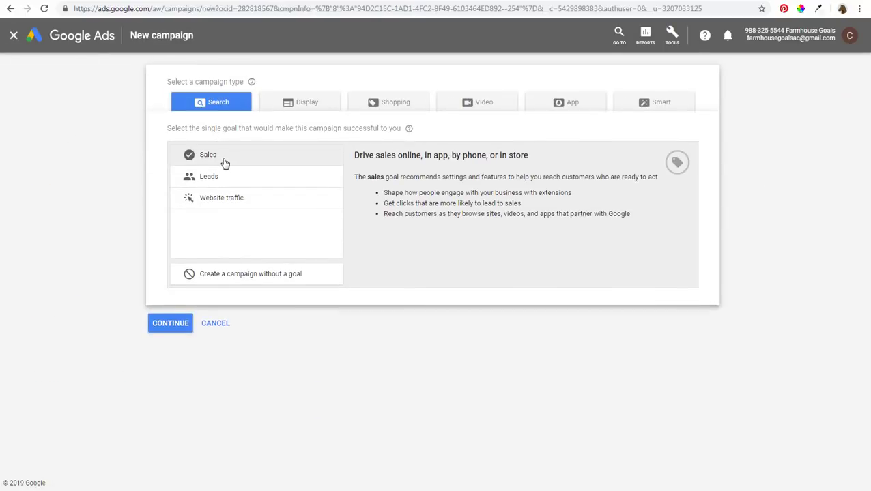
left_click(234, 175)
left_click(244, 164)
left_click(246, 162)
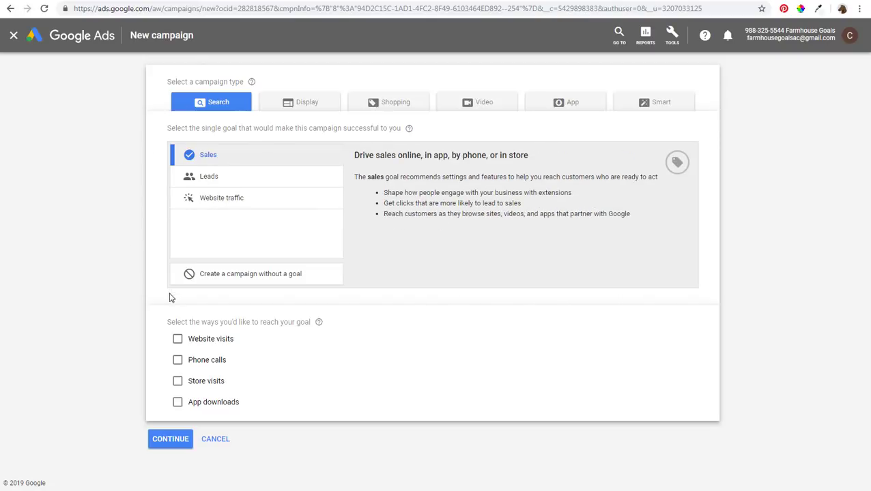
Reach the goal through website visits to farmhousegoals.com.
left_click(179, 341)
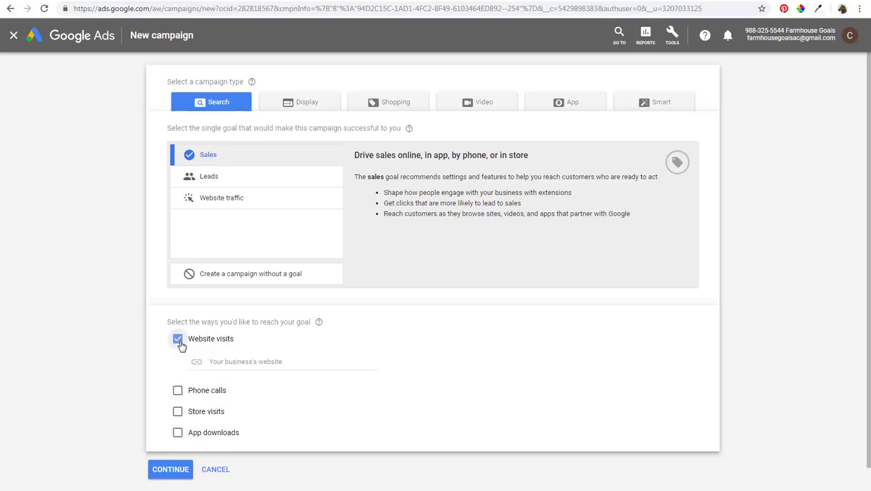
left_click(258, 361)
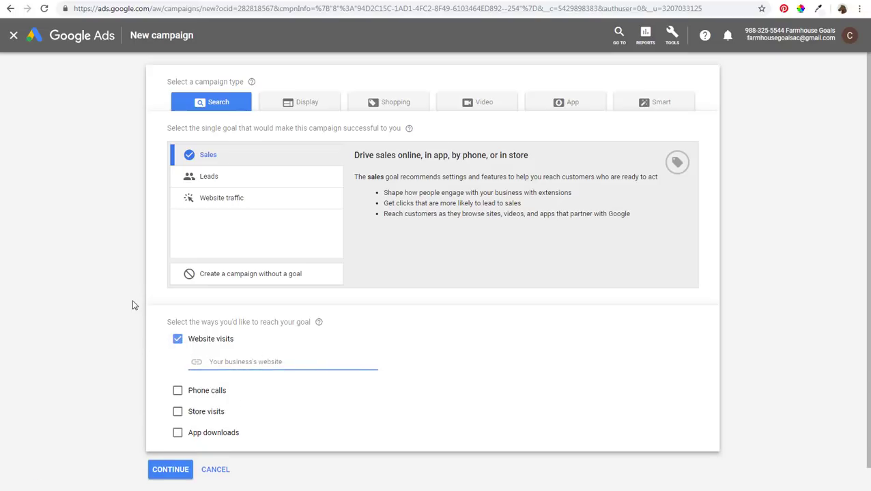
type("farmhousegoals.com")
Rename the campaign 'Dynamic Search Ads Example' and exclude the Google Display Network.
left_click(170, 469)
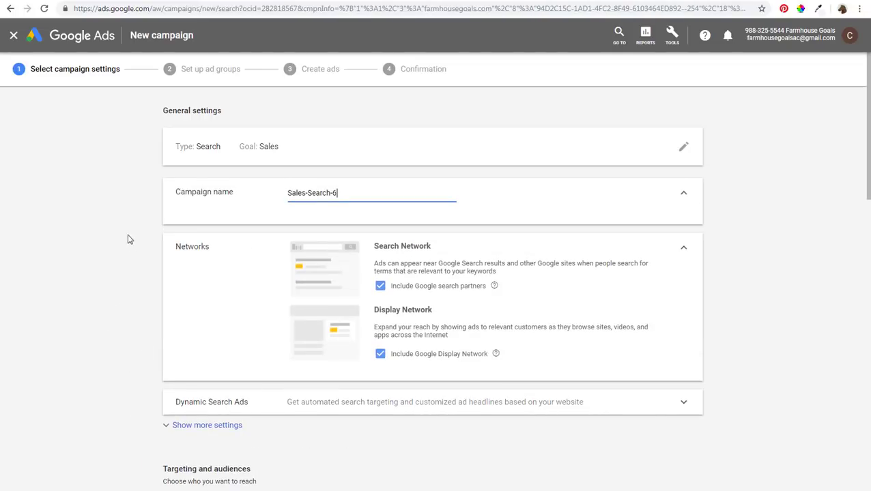
left_click_drag(331, 194, 285, 194)
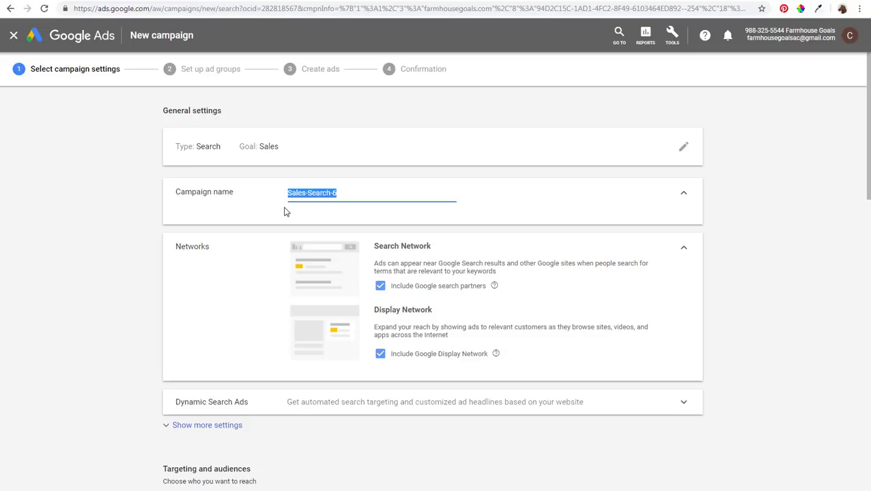
type("Dynamic")
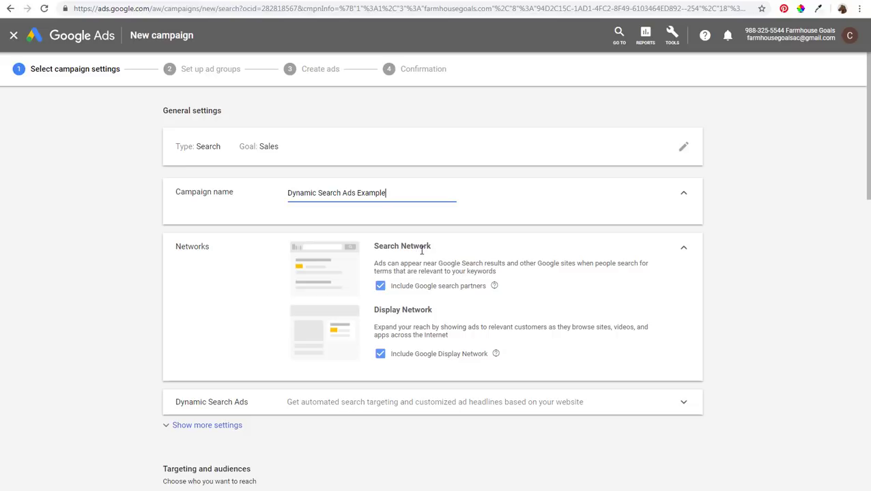
left_click(380, 354)
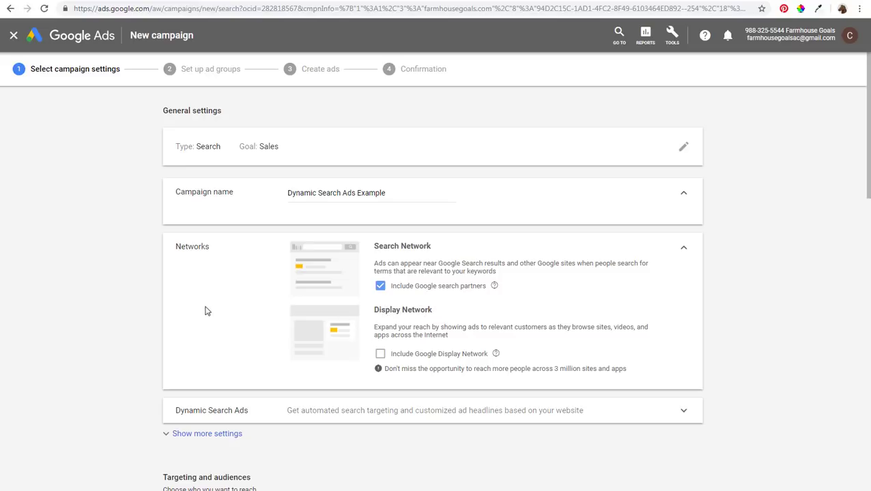
Enable Dynamic Search Ads for farmhousegoals.com with English as the language.
scroll(94, 289, "down", 2)
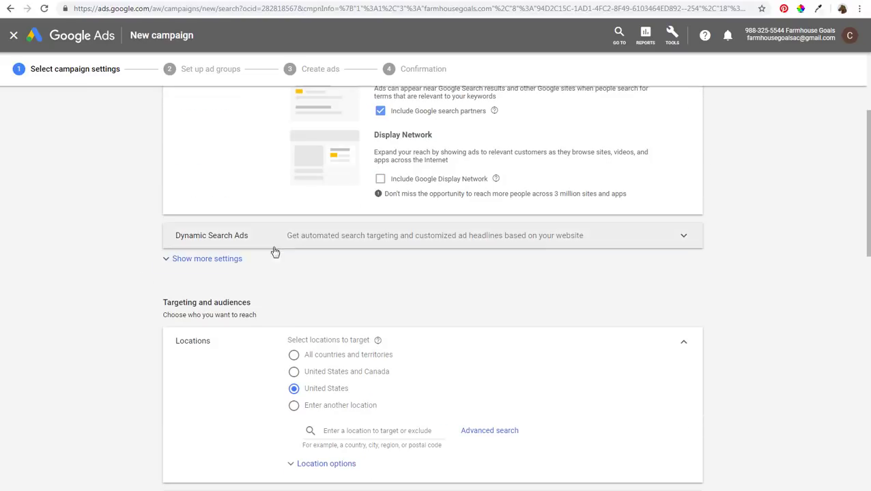
left_click(339, 238)
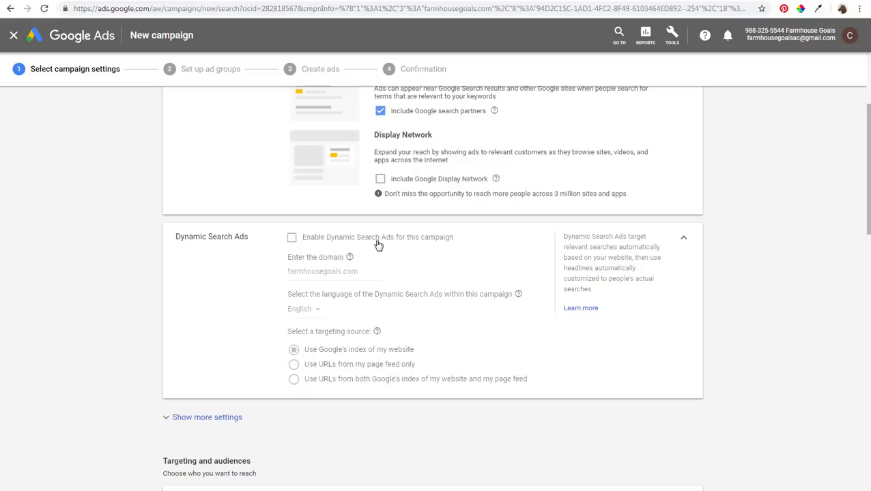
left_click(291, 239)
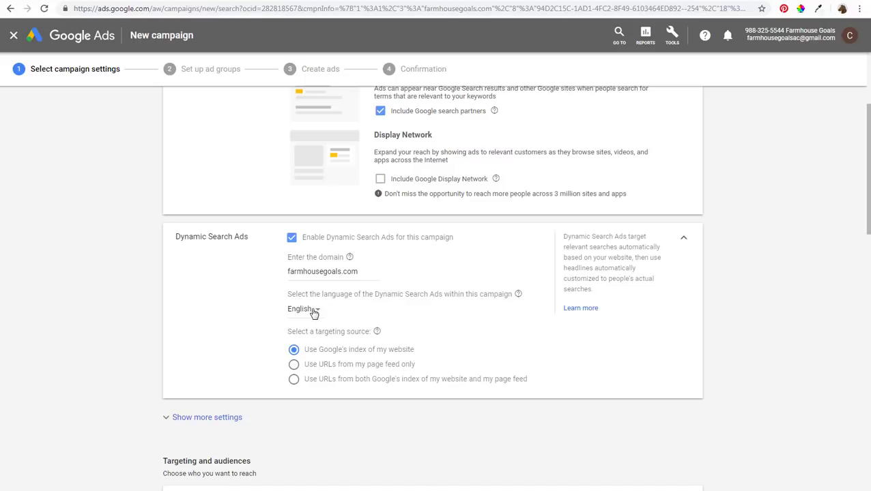
scroll(236, 307, "down", 2)
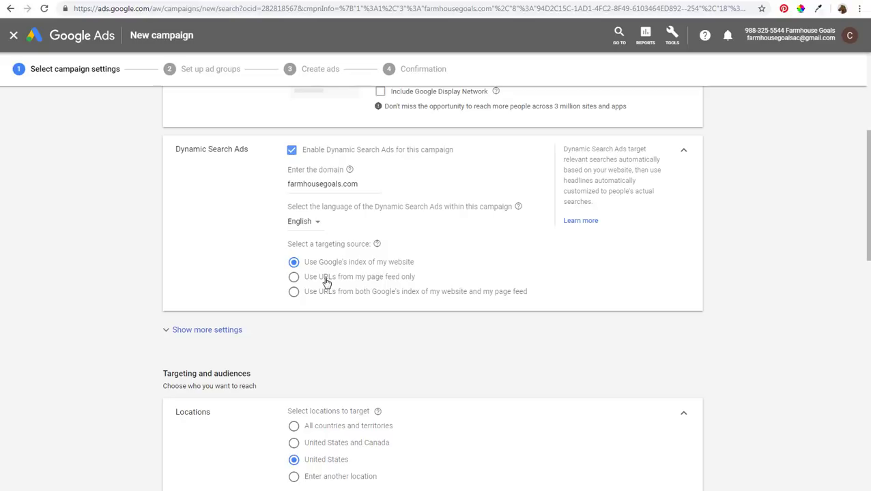
mouse_move(326, 283)
scroll(106, 300, "down", 1)
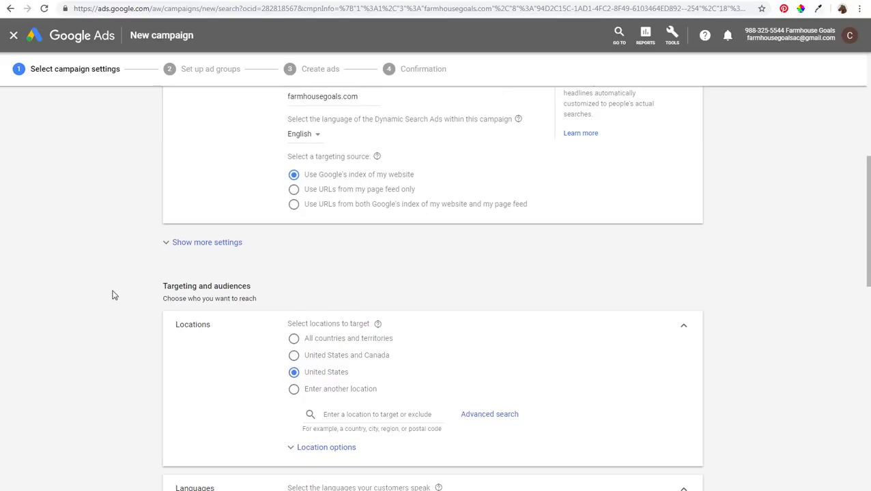
Show more settings, check the Audiences panel, and scroll down to the Budget section.
left_click(195, 244)
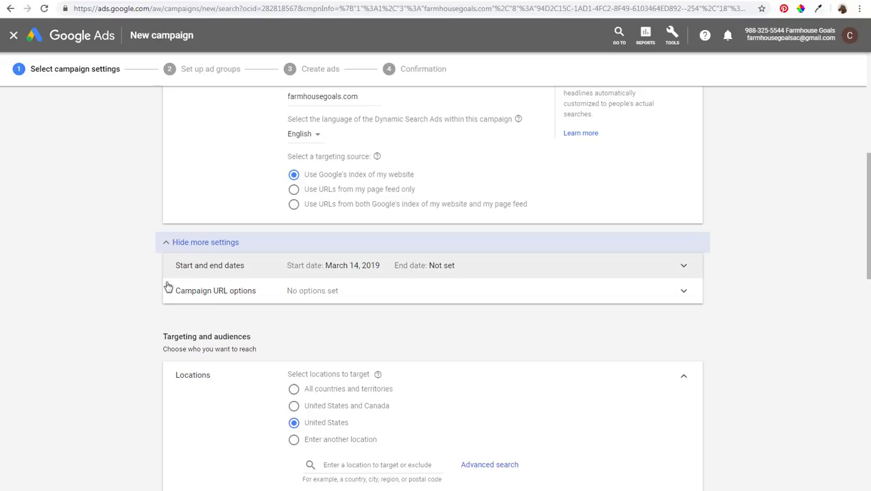
scroll(126, 253, "down", 2)
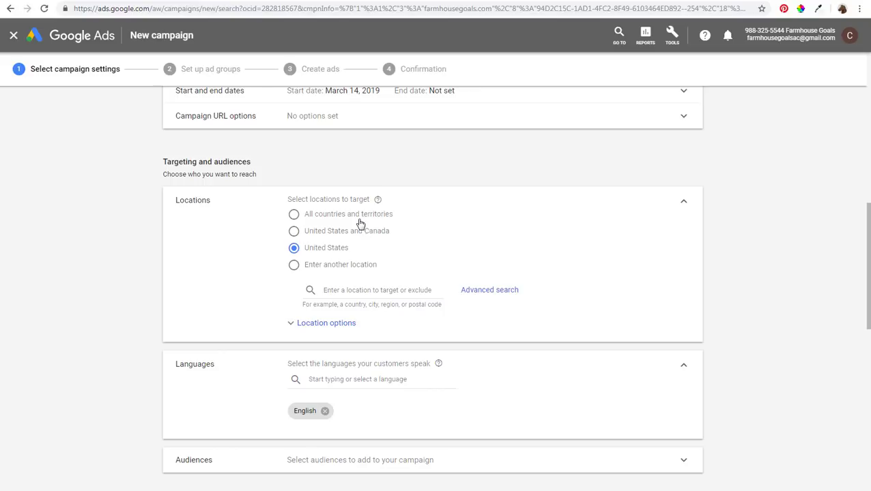
scroll(200, 254, "down", 1)
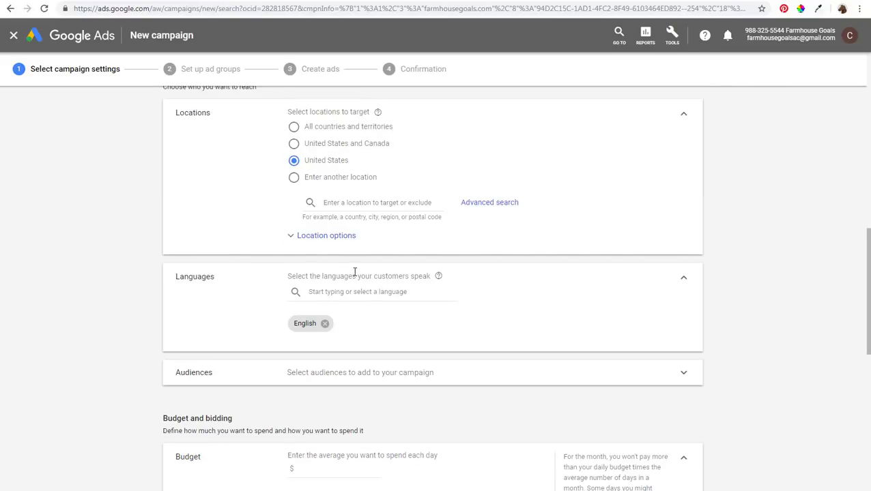
scroll(205, 262, "down", 1)
left_click(324, 289)
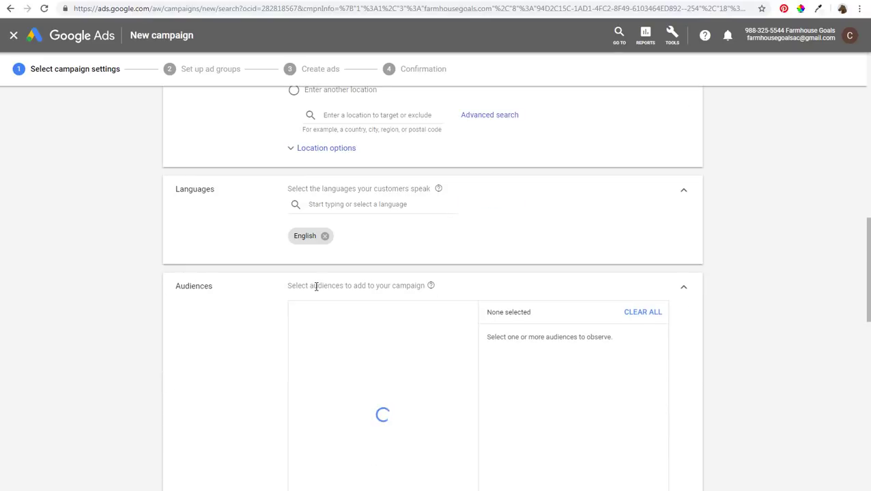
left_click(684, 289)
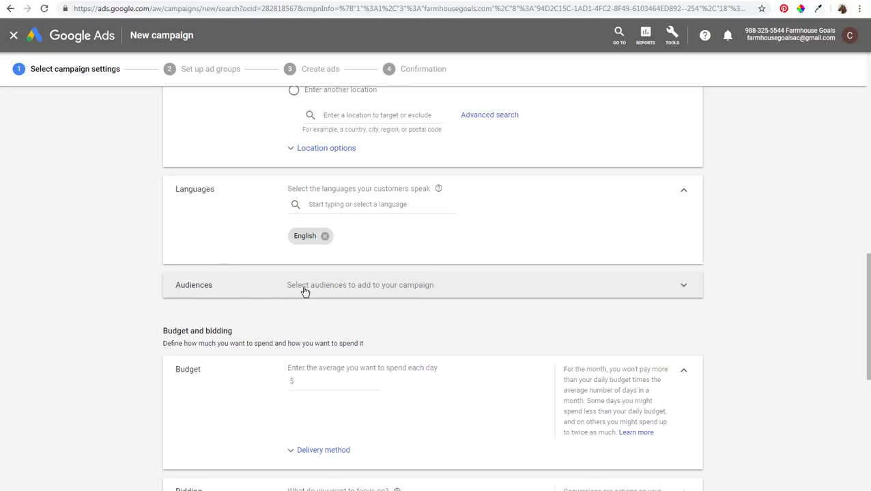
scroll(106, 274, "down", 4)
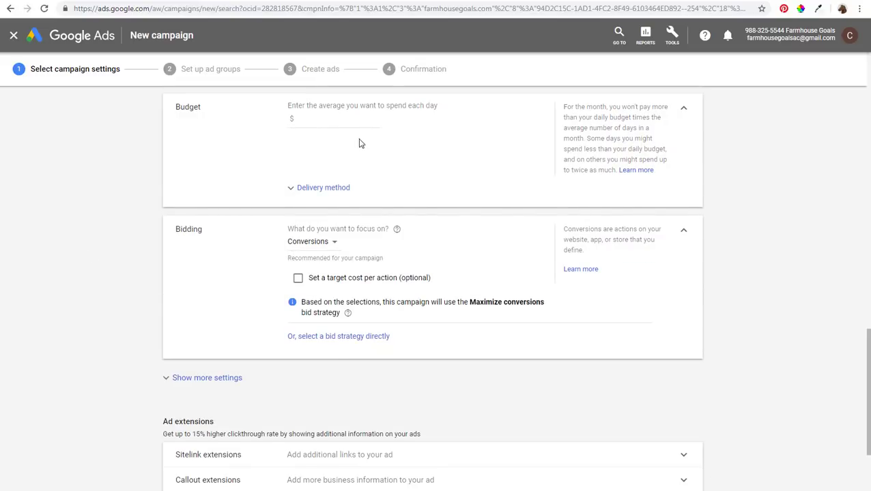
Change the average daily budget from $30.00 to $10.00.
left_click(348, 120)
left_click_drag(355, 119, 262, 115)
type("30.00")
left_click_drag(315, 119, 270, 122)
type("10")
scroll(140, 213, "down", 2)
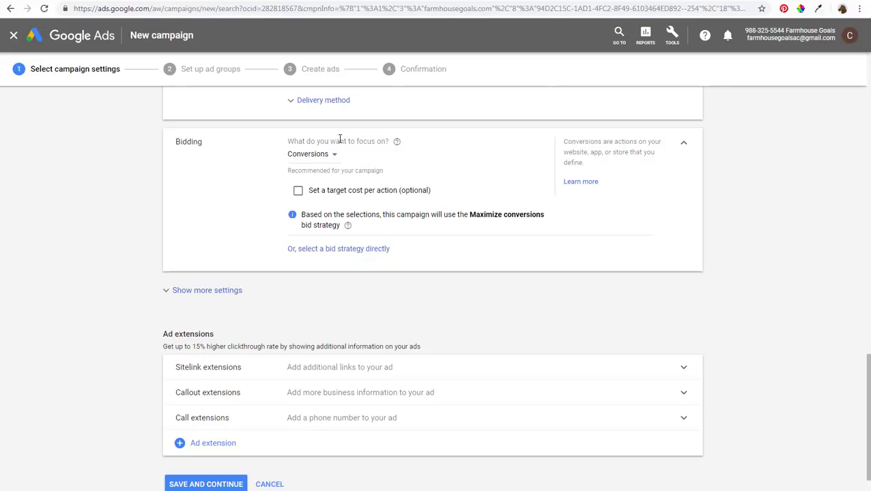
Switch bidding focus to Conversion value with a 100% target ROAS.
left_click(307, 157)
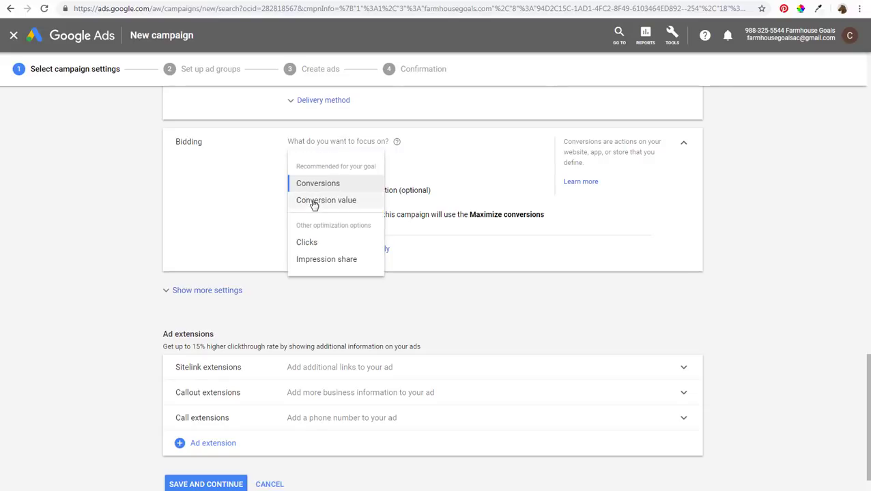
left_click(312, 201)
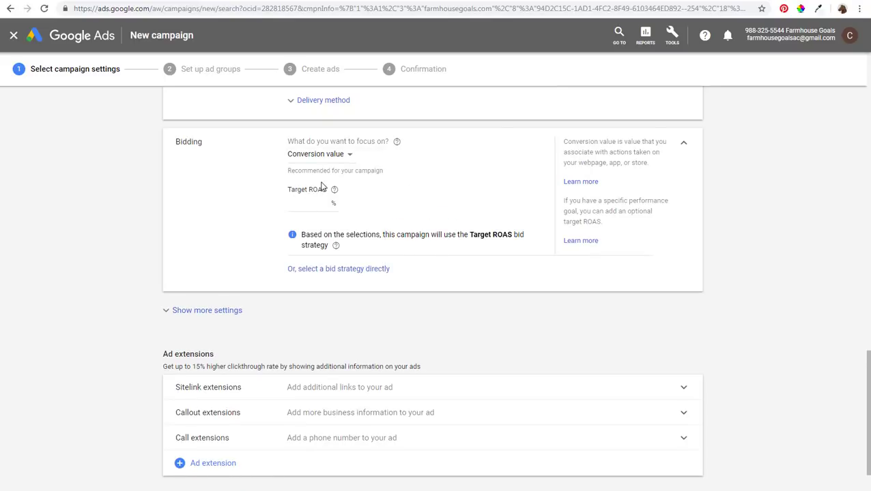
left_click(310, 204)
left_click(242, 198)
scroll(114, 233, "down", 1)
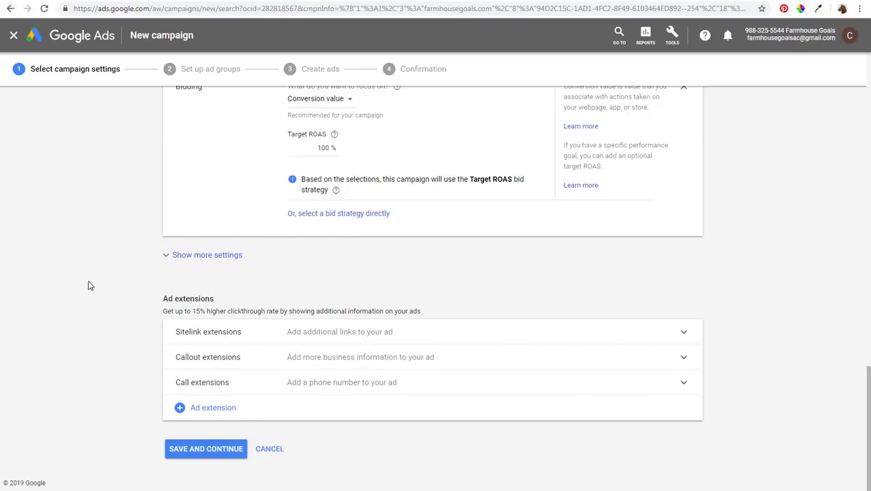
Expand and review the ad schedule and ad rotation settings.
left_click(199, 261)
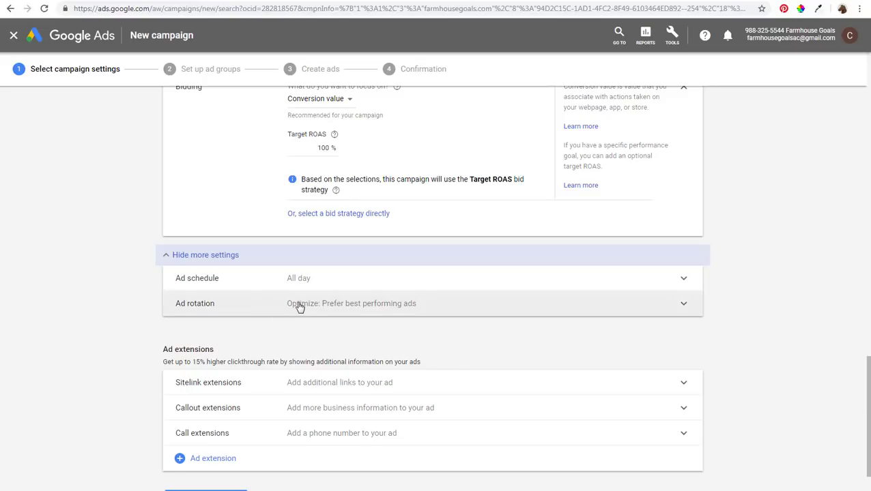
scroll(116, 311, "down", 1)
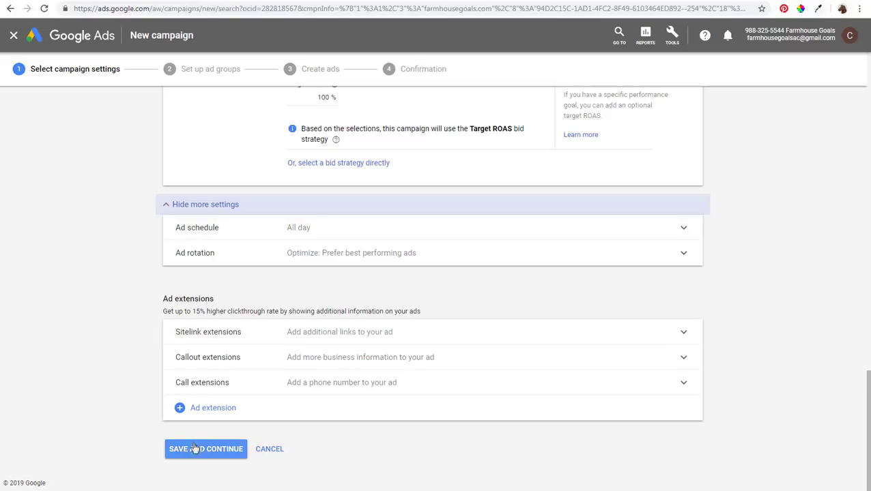
scroll(106, 369, "up", 15)
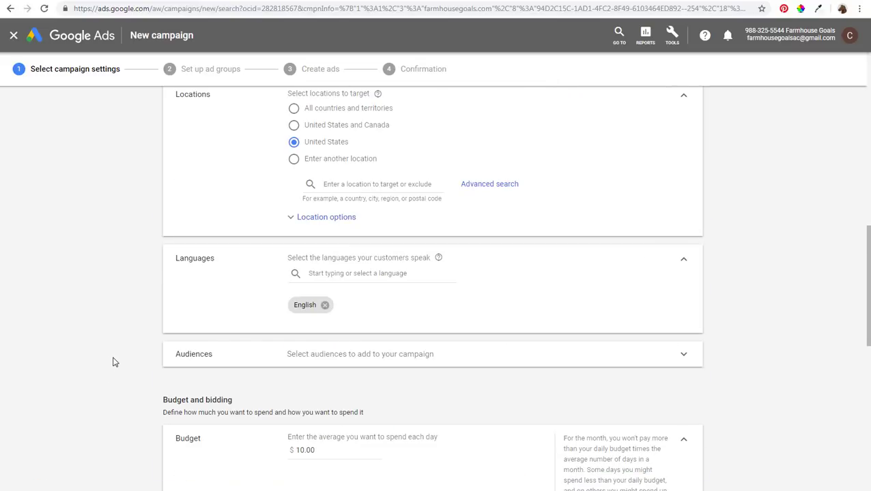
scroll(114, 361, "up", 5)
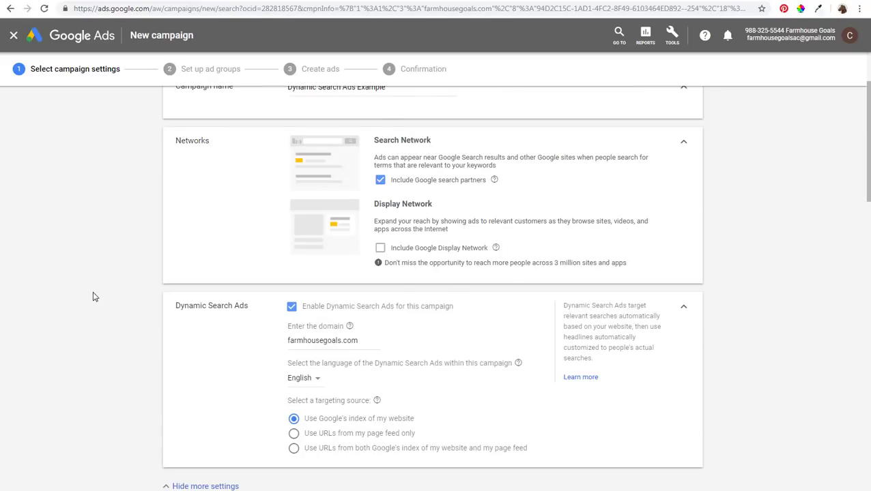
scroll(92, 291, "down", 6)
scroll(92, 291, "down", 6)
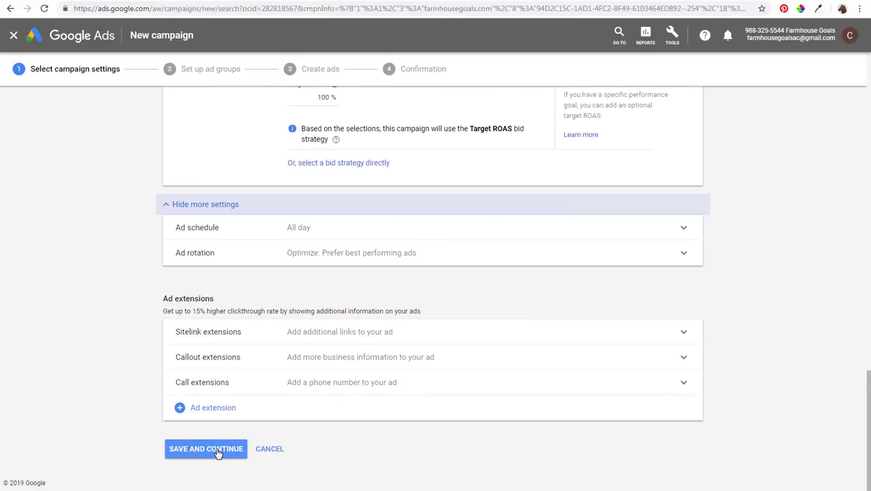
Continue to ad groups and target the farmhouse wall decor category under wall decor.
left_click(219, 450)
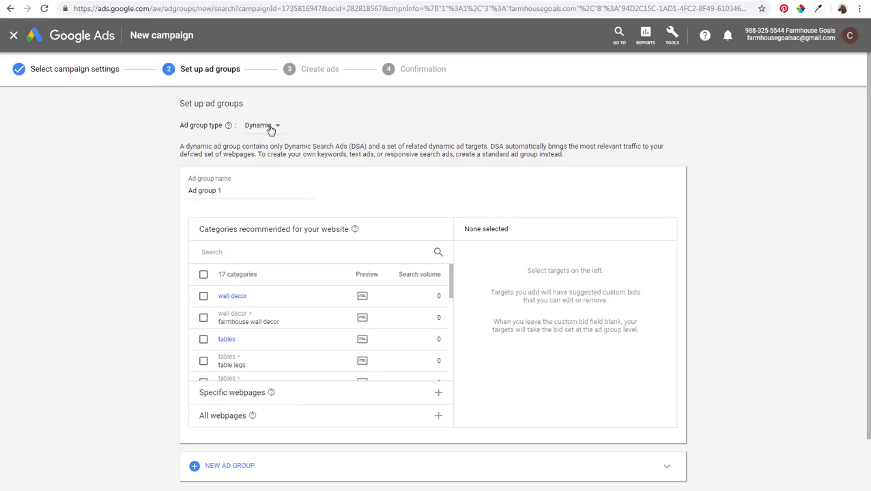
scroll(128, 191, "down", 1)
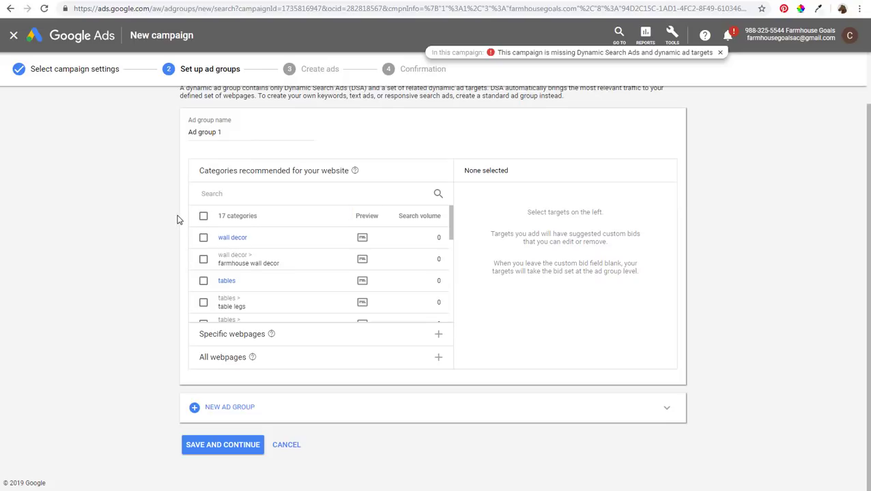
left_click(233, 239)
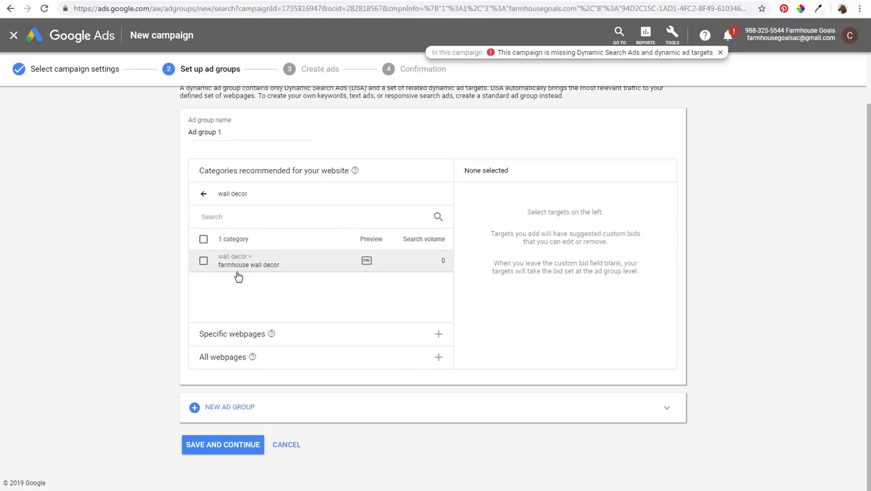
left_click(367, 262)
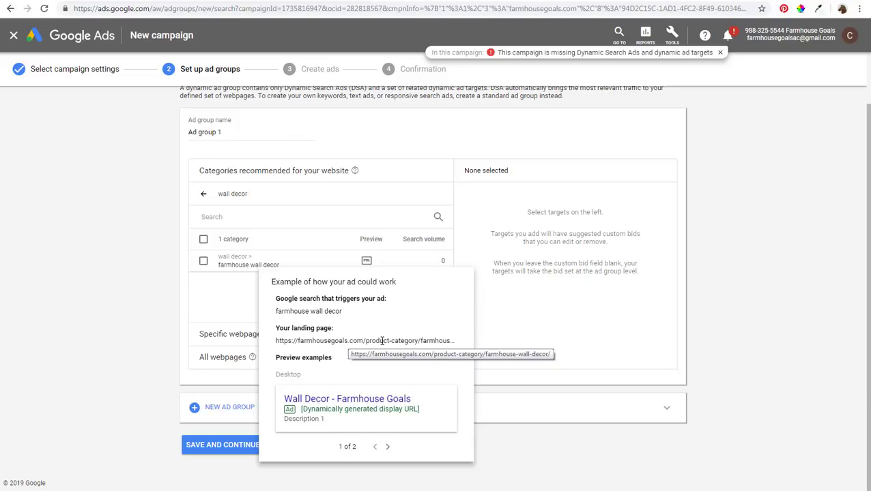
left_click(203, 264)
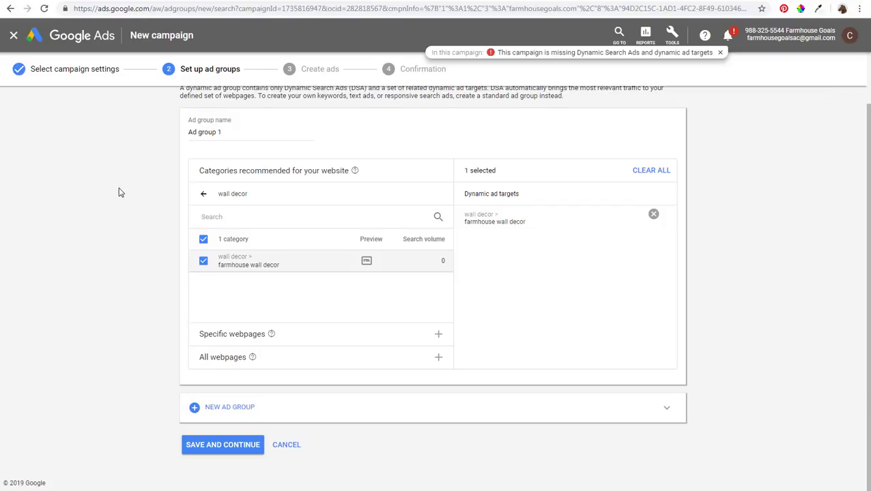
Rename the ad group to 'Farmhouse Wall Decor'.
triple_click(225, 133)
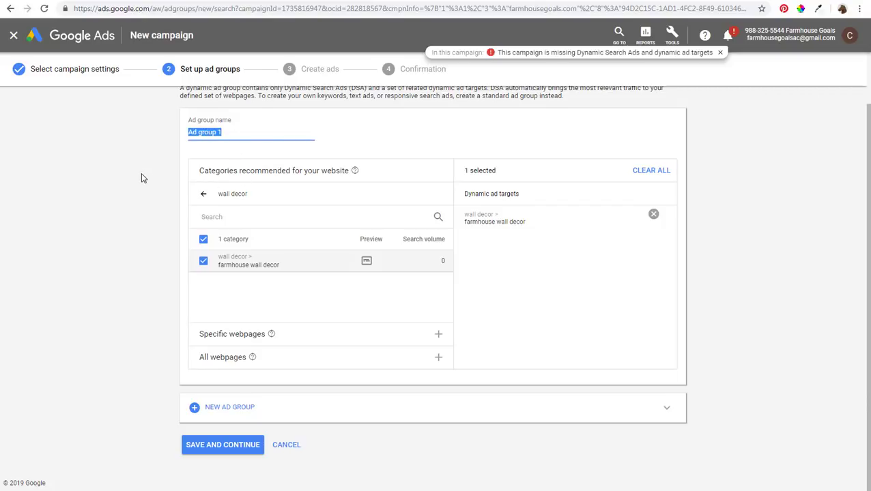
type("Farmhouse Wall Decor")
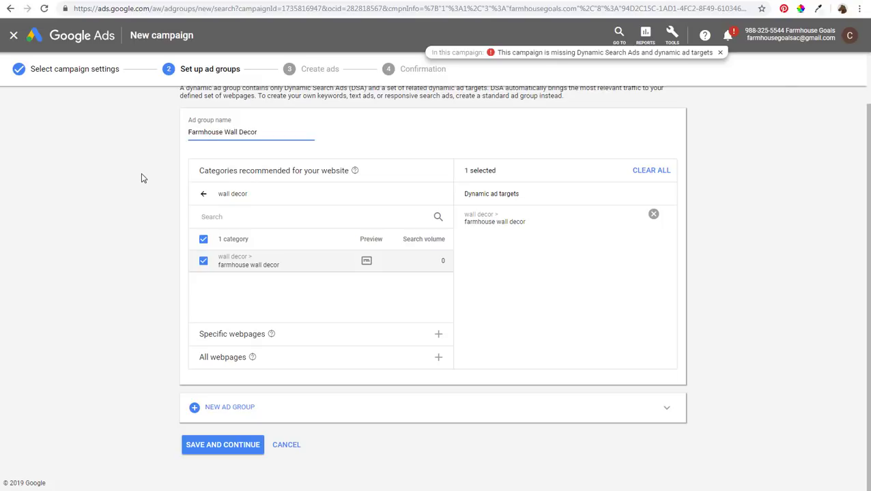
left_click(142, 245)
Add Ad group 2 with a webpage rule targeting URLs that contain 'sinks'.
left_click(208, 410)
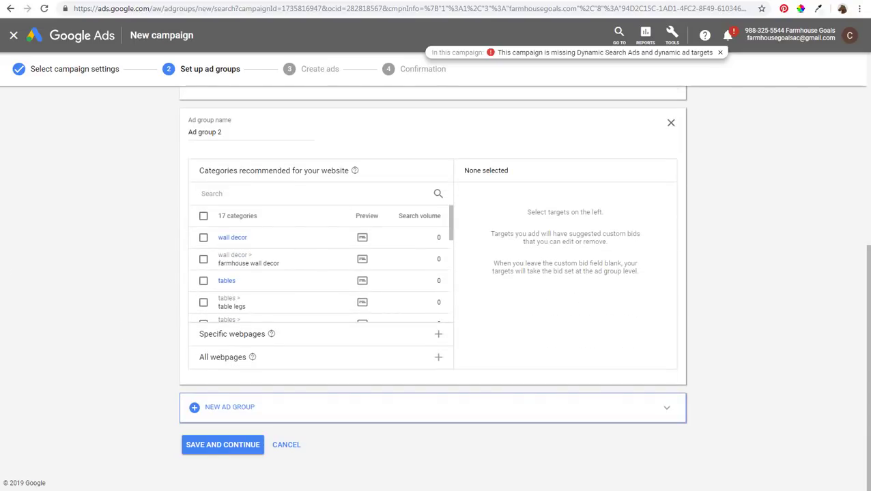
left_click(303, 335)
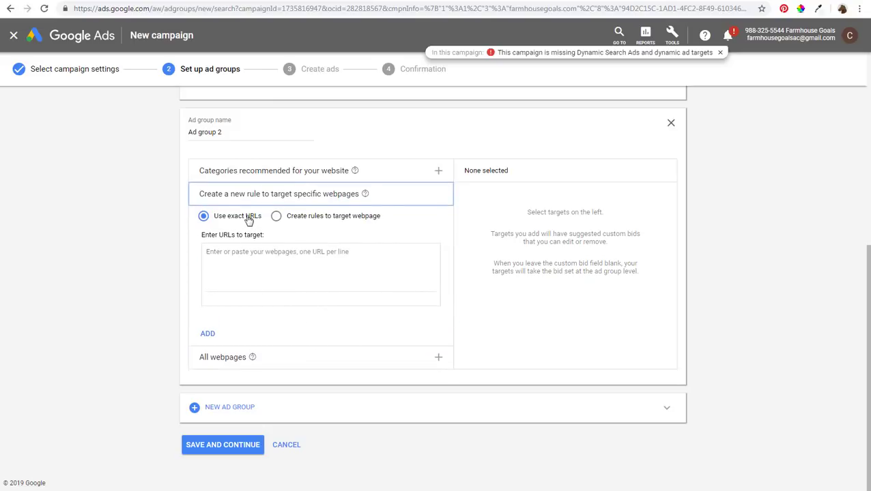
left_click(277, 217)
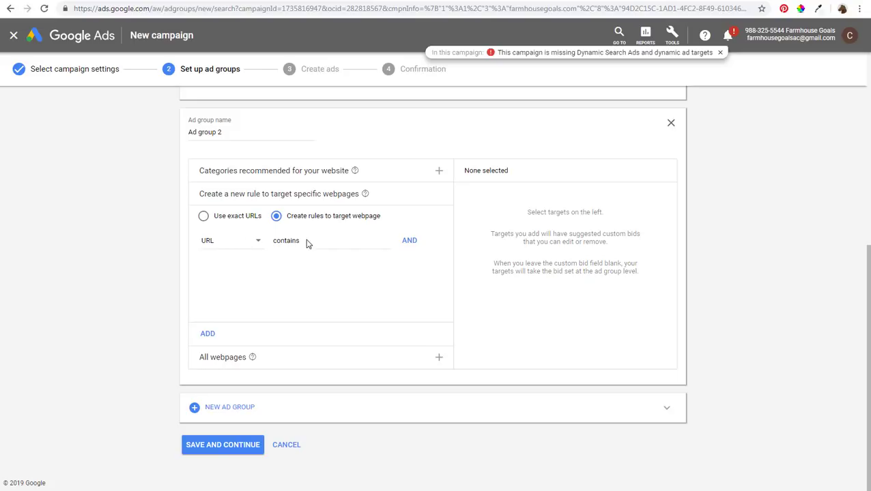
left_click(343, 243)
type("s")
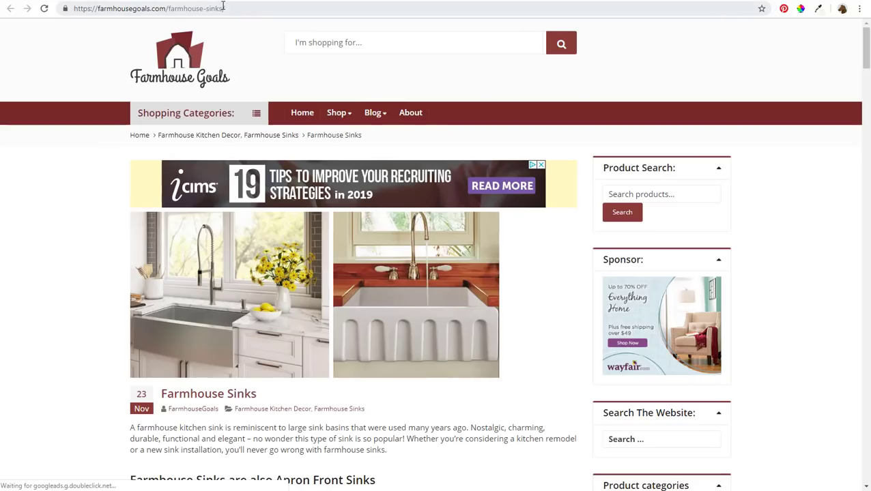
Confirm the Farmhouse Copper Sinks page address contains 'sinks', then return to Google Ads.
left_click_drag(223, 7, 209, 6)
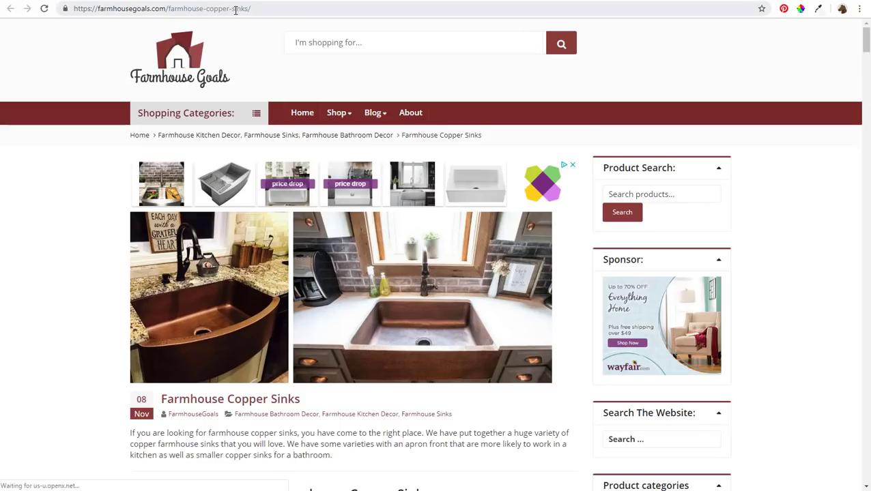
left_click_drag(233, 9, 247, 10)
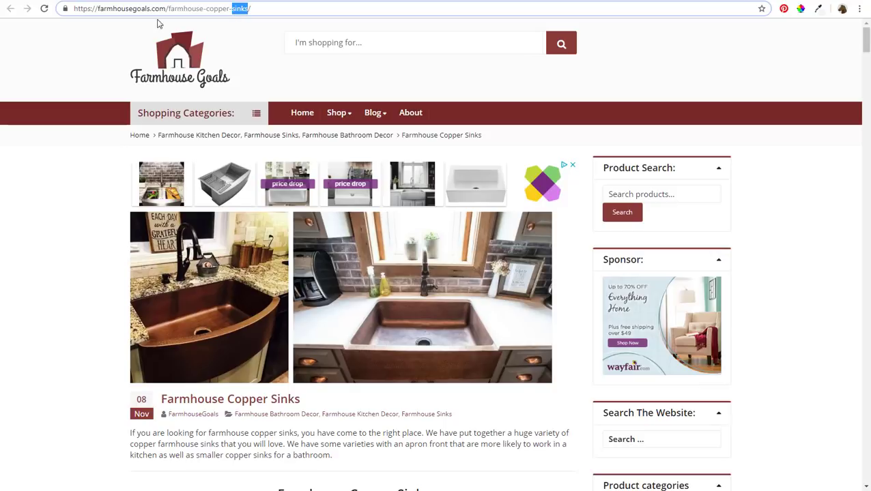
left_click(55, 2)
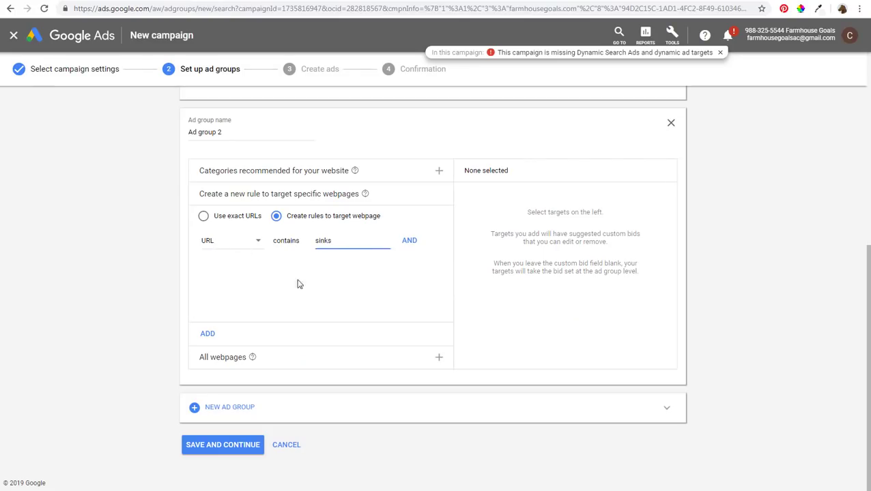
Rename Ad group 2 to 'Farmhouse Sinks' and add Ad group 3.
left_click_drag(241, 133, 154, 137)
type("Farmhouse Sinks")
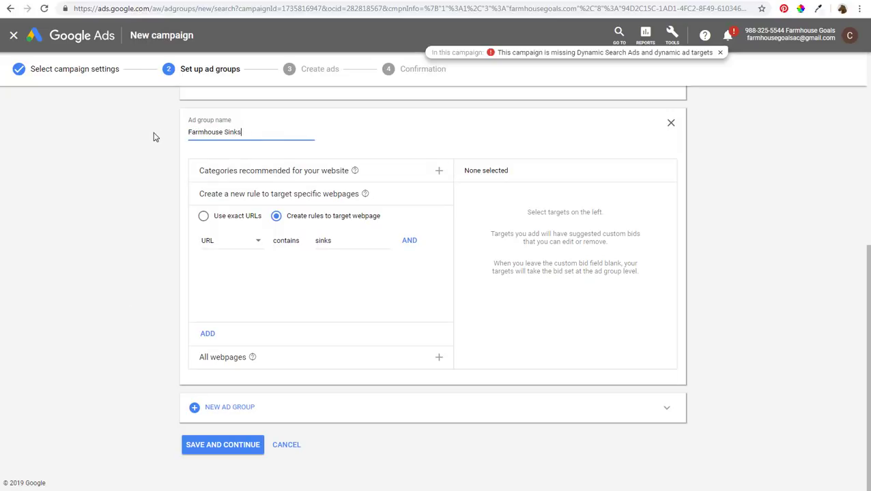
left_click(150, 146)
left_click(232, 409)
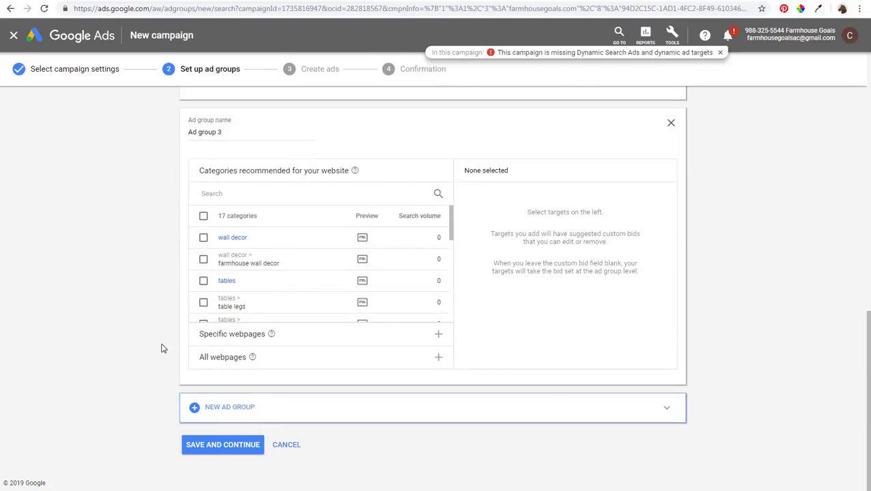
Try targeting all webpages of the website, then remove that target.
left_click(222, 358)
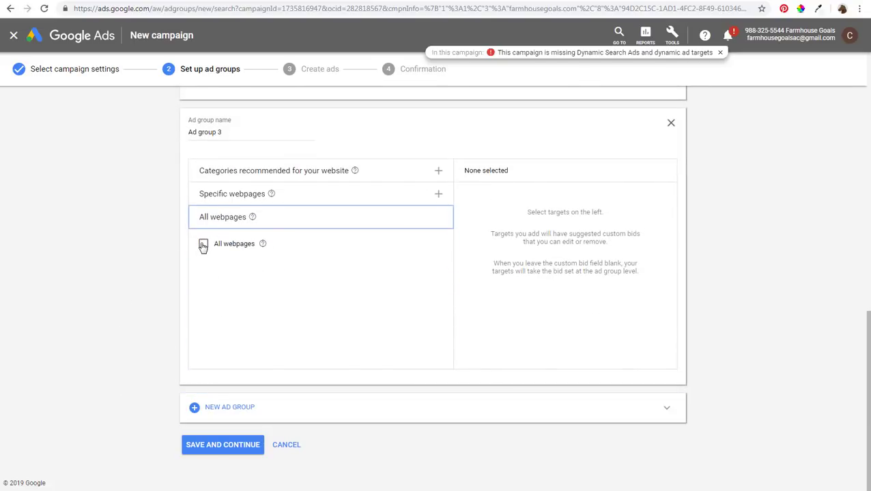
left_click(204, 244)
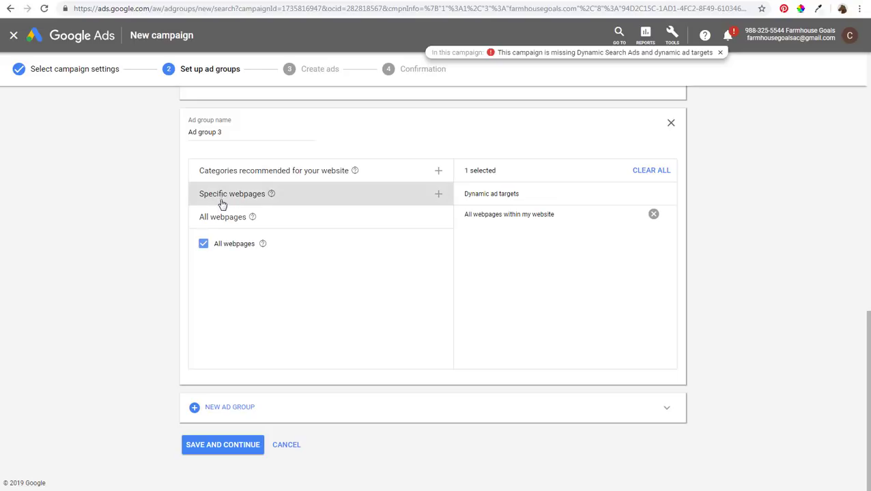
left_click(204, 246)
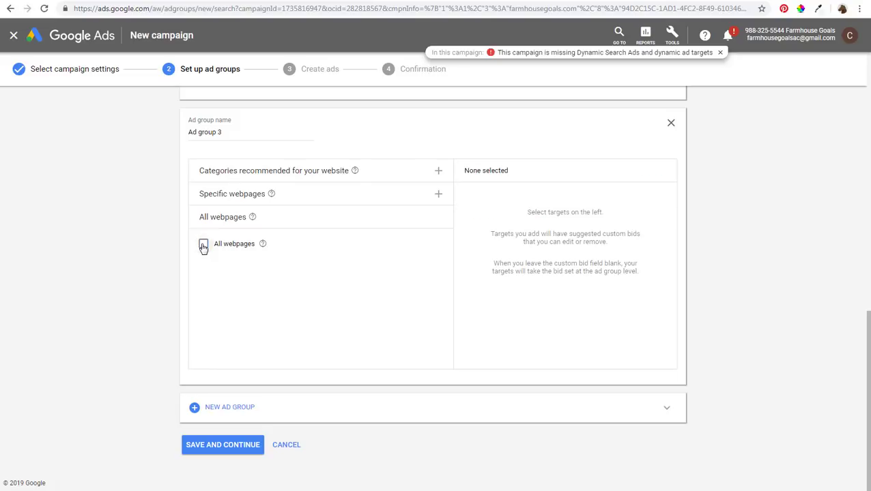
Target the recommended tables > console tables category and rename the group 'Farmhouse Console Tables'.
left_click(287, 170)
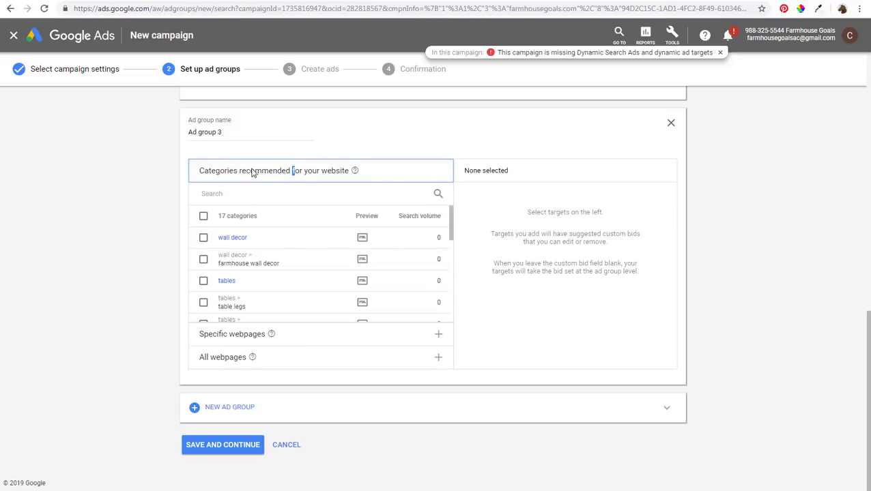
left_click(224, 281)
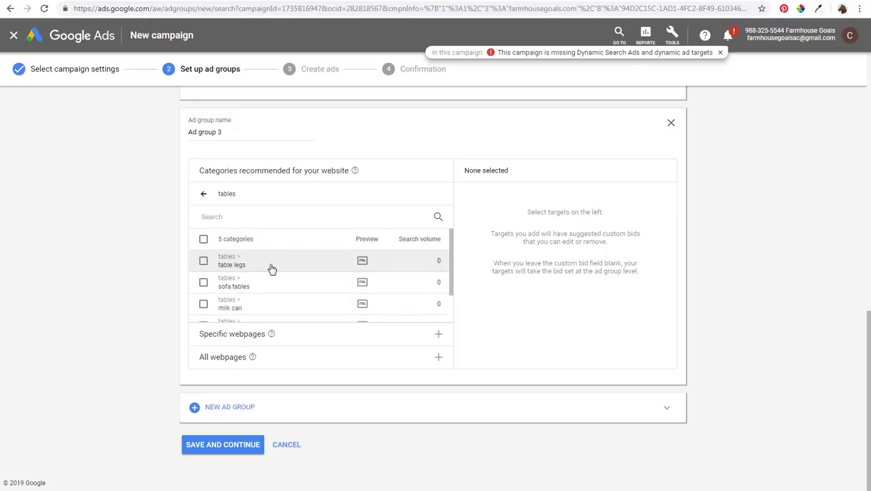
scroll(270, 268, "down", 2)
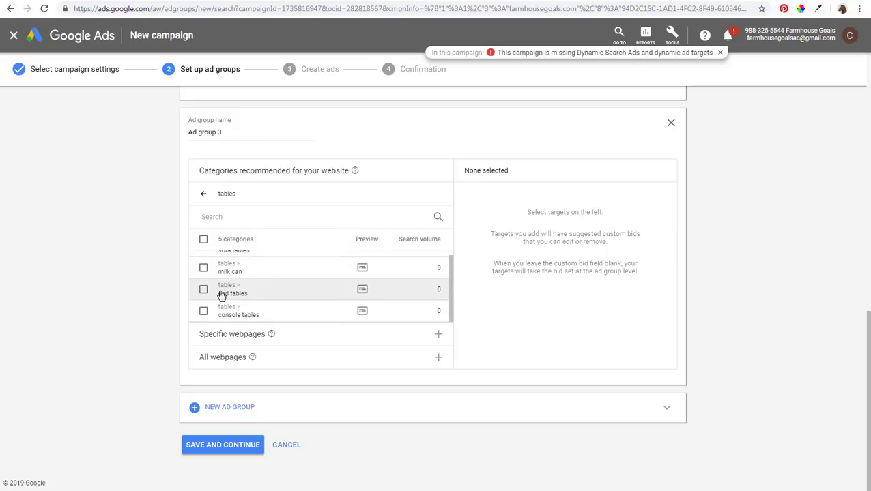
left_click(362, 290)
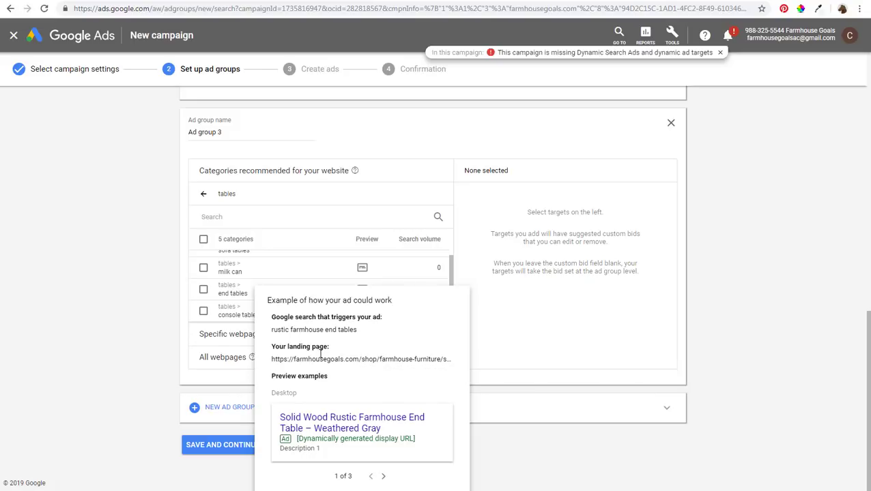
mouse_move(363, 312)
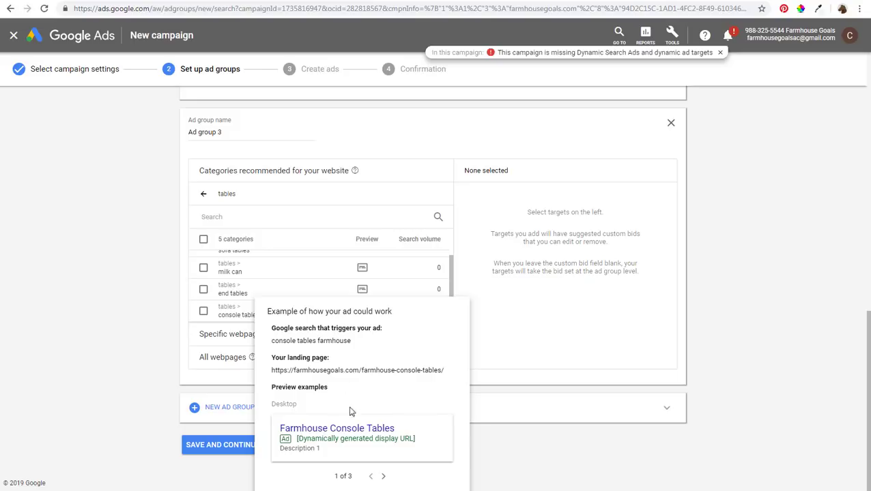
left_click(197, 311)
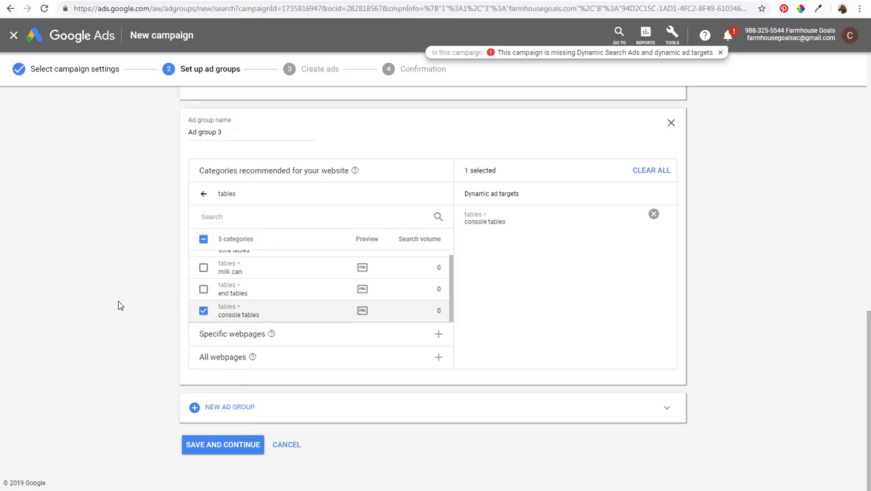
triple_click(238, 133)
type("Farmhouse Console Tables")
Move on to the ad creation step and review the ad URL options.
left_click(221, 450)
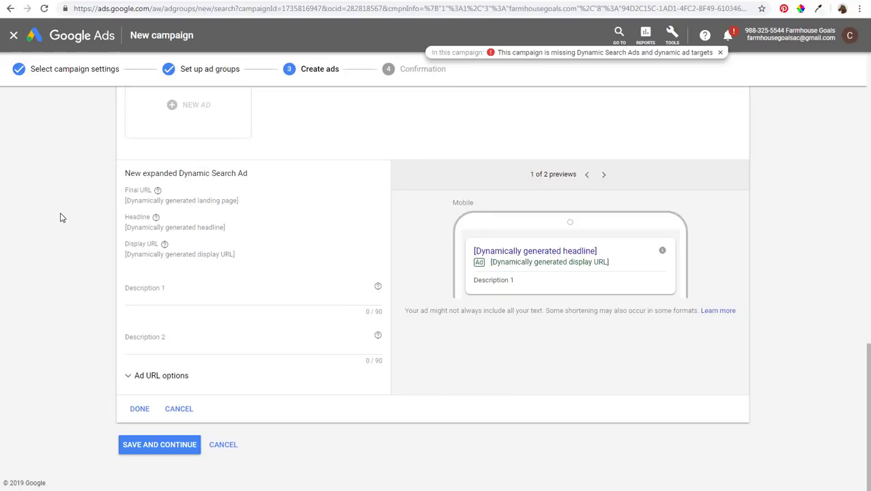
scroll(65, 218, "up", 4)
scroll(69, 224, "up", 10)
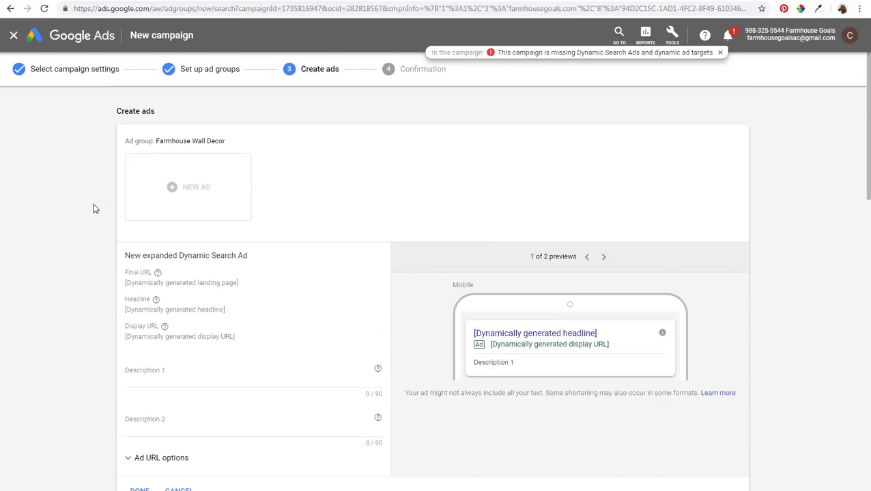
scroll(92, 213, "down", 1)
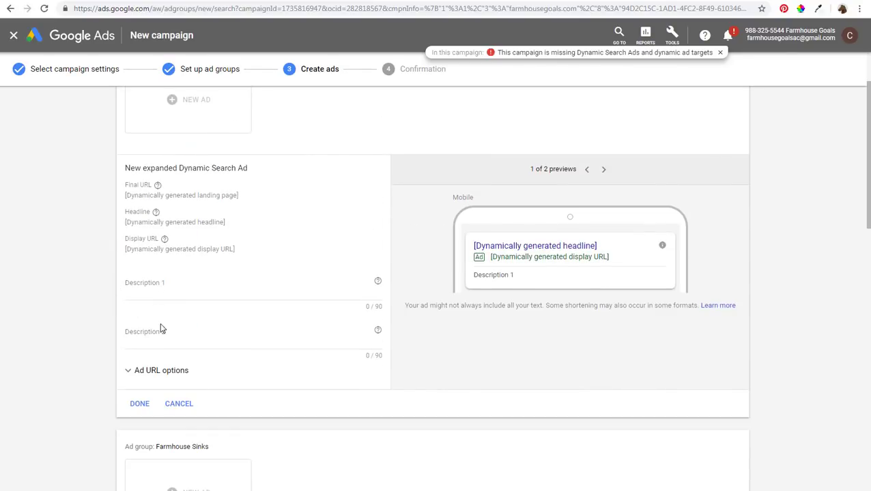
left_click(147, 375)
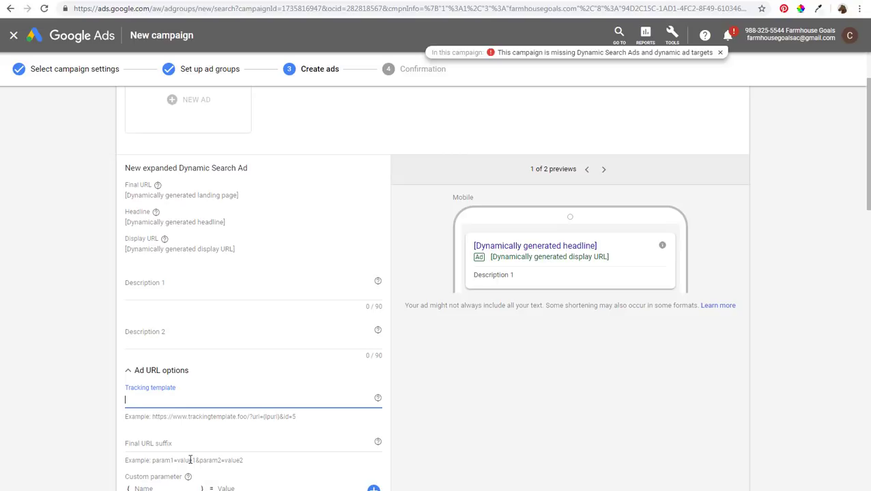
left_click(175, 374)
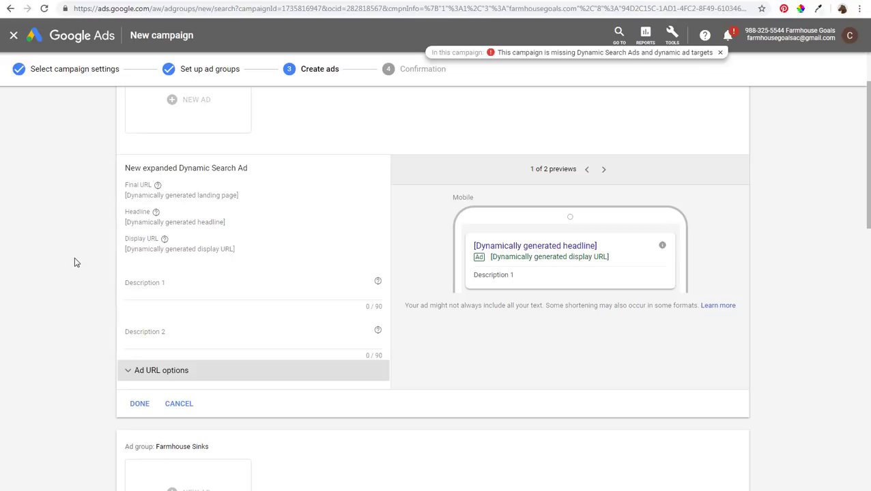
Fill both descriptions about top-rated farmhouse wall decor and save the Wall Decor ad.
left_click(157, 292)
scroll(85, 296, "up", 1)
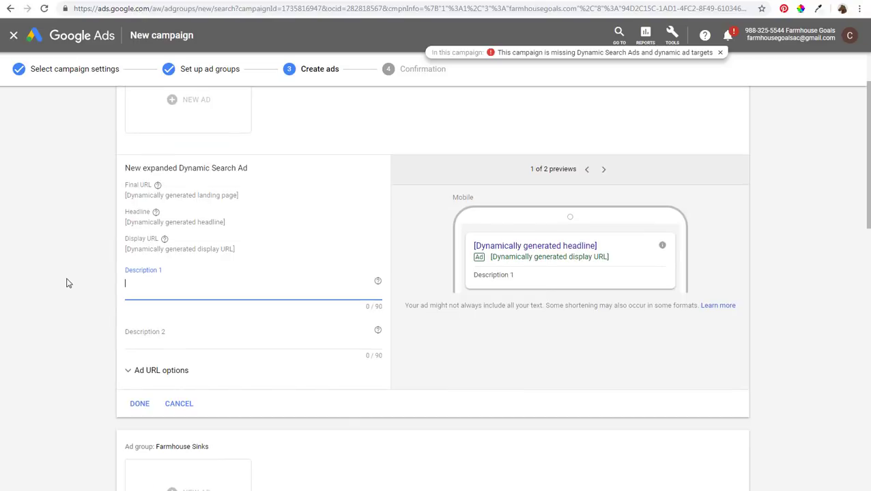
scroll(90, 276, "down", 1)
scroll(60, 291, "down", 1)
scroll(63, 293, "up", 1)
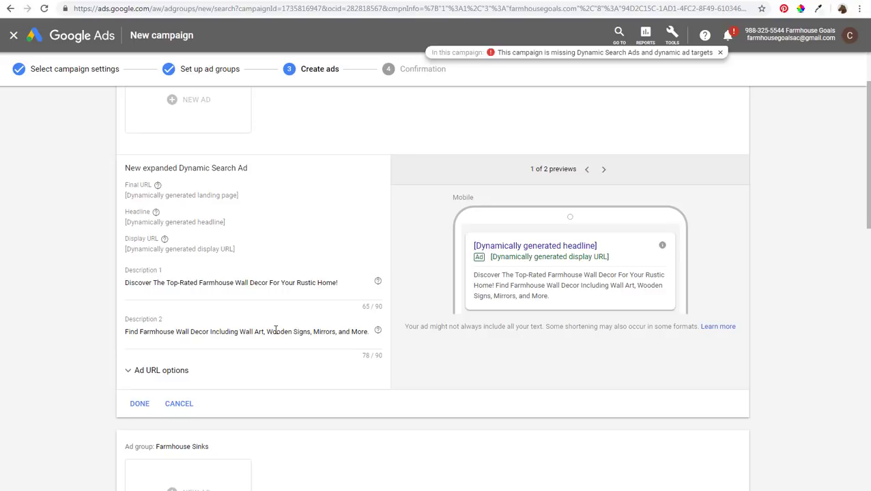
left_click(140, 403)
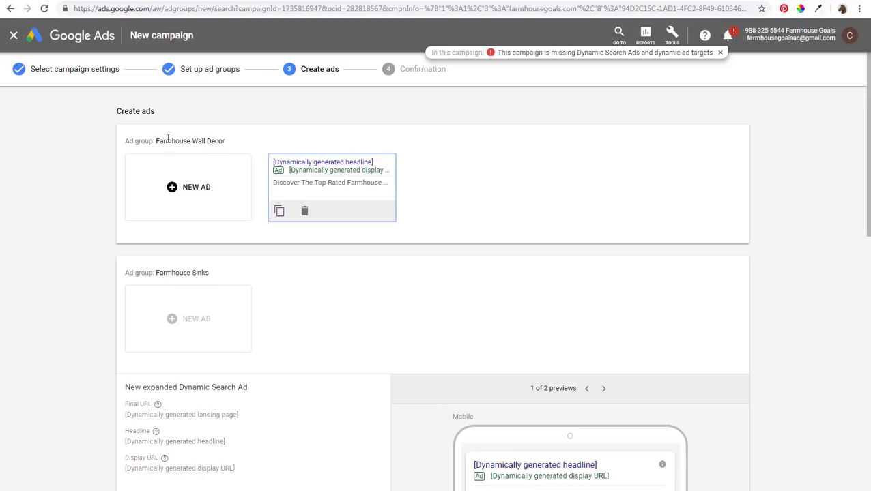
Make two copies of the Farmhouse Wall Decor dynamic search ad.
scroll(62, 245, "down", 3)
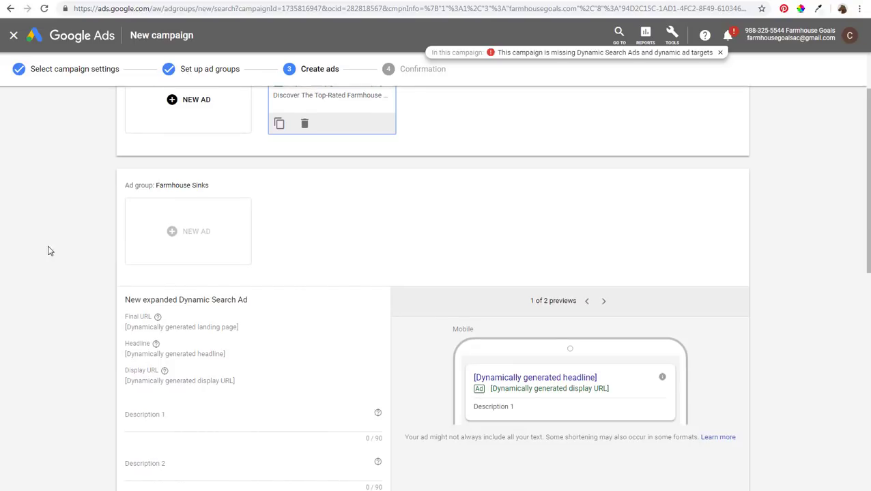
scroll(54, 287, "down", 1)
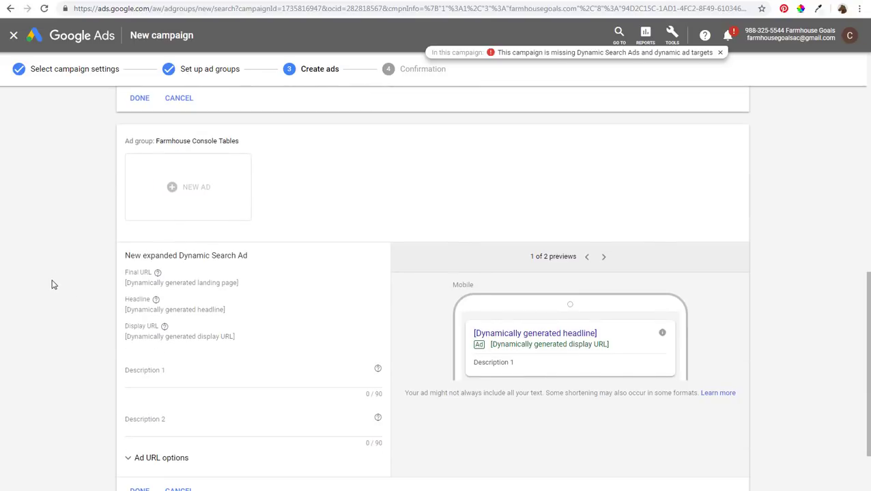
scroll(93, 338, "up", 6)
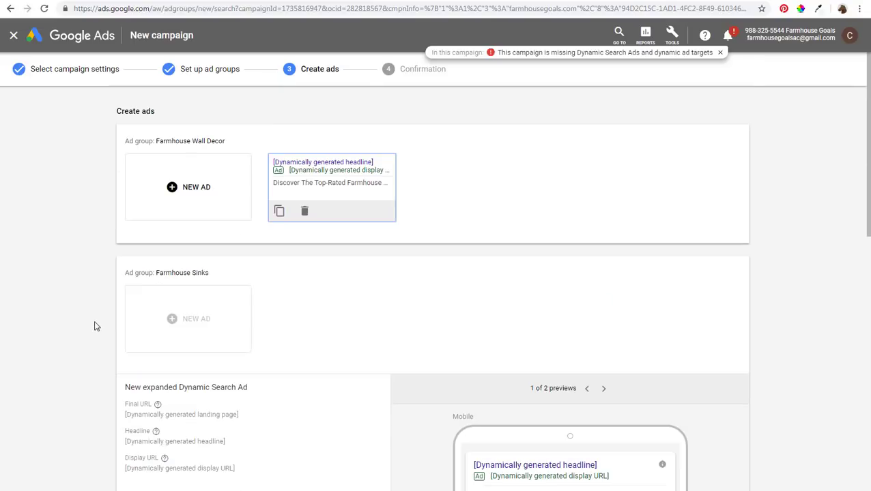
left_click(279, 210)
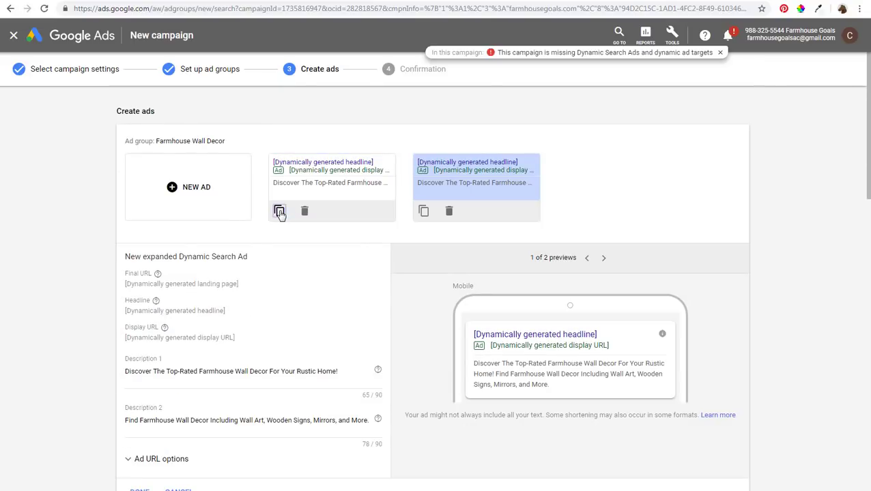
left_click(279, 211)
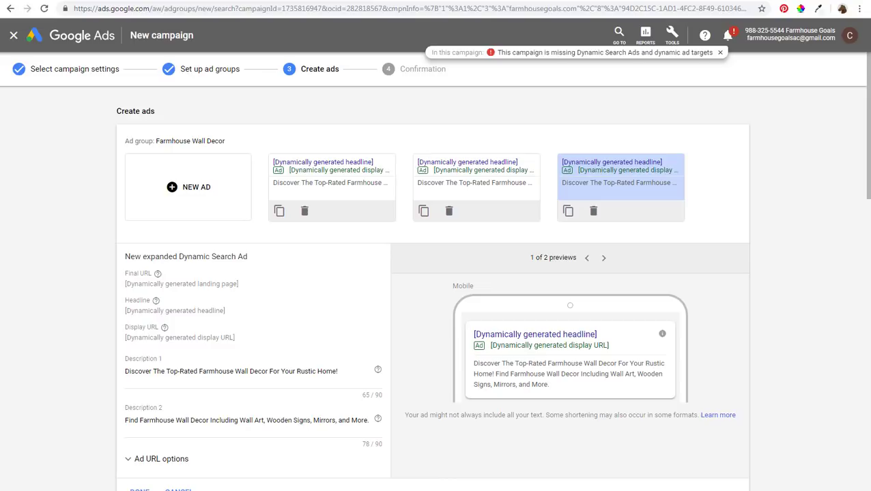
Start writing the description for the Farmhouse Sinks ad.
scroll(78, 241, "down", 5)
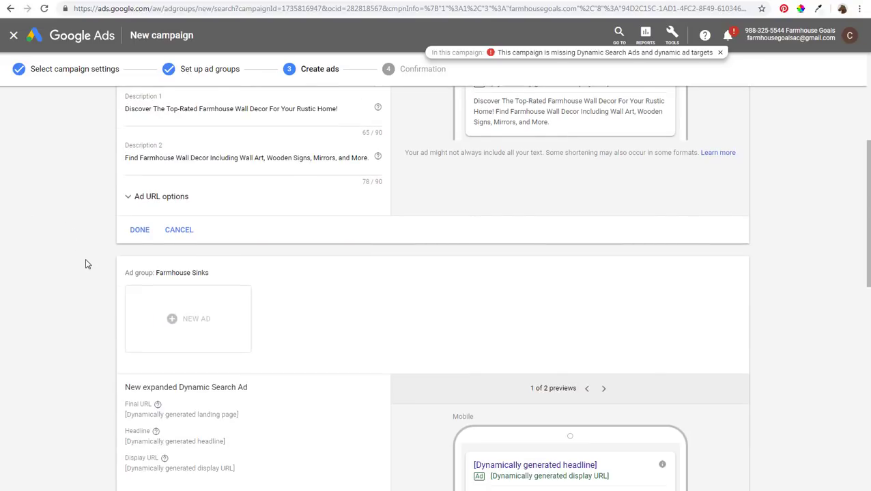
scroll(88, 251, "down", 1)
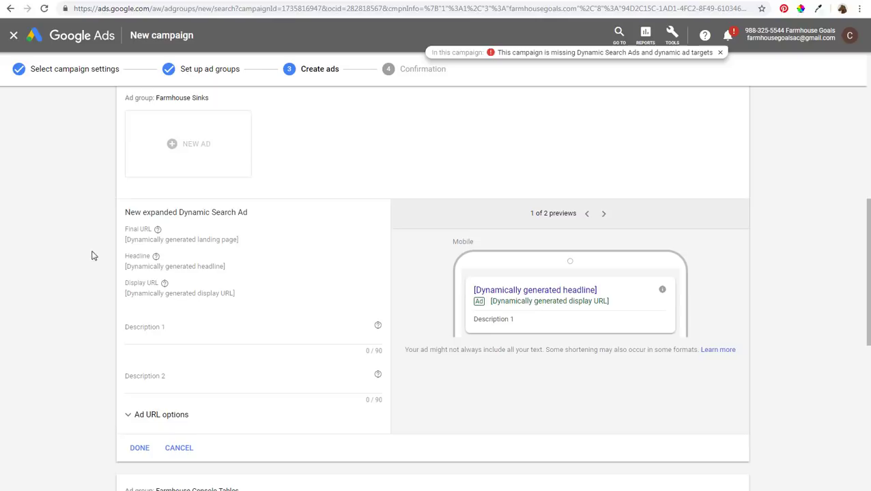
left_click(178, 329)
type("s")
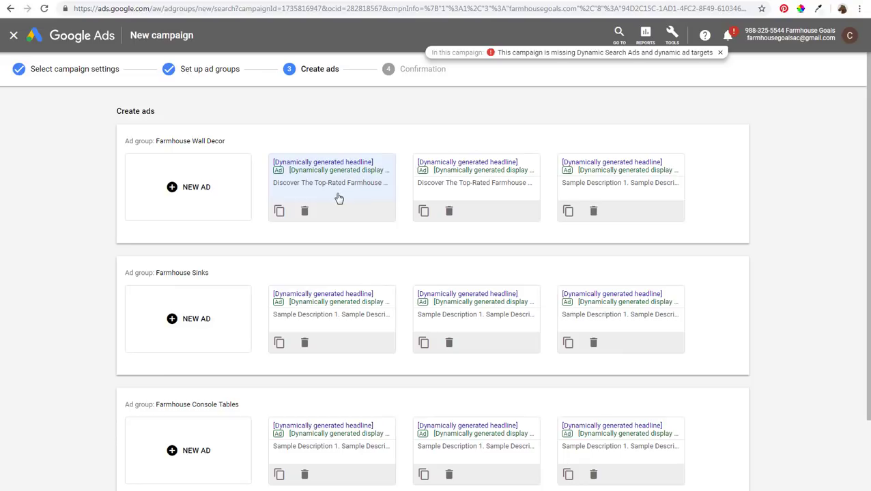
scroll(87, 229, "down", 2)
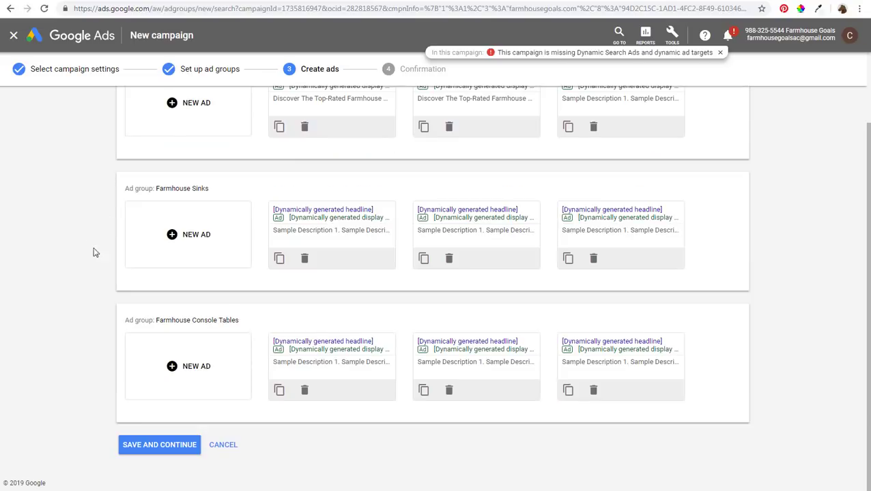
Save the ads, then go to the list of all campaigns.
left_click(176, 446)
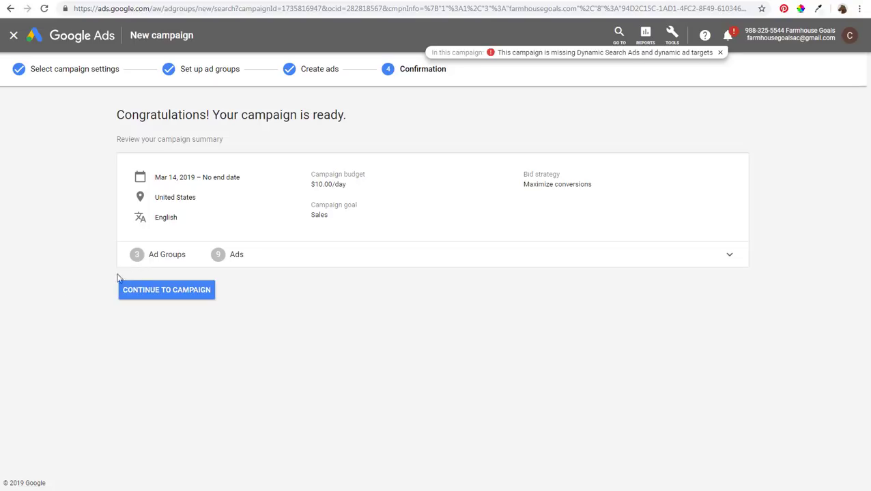
left_click(167, 297)
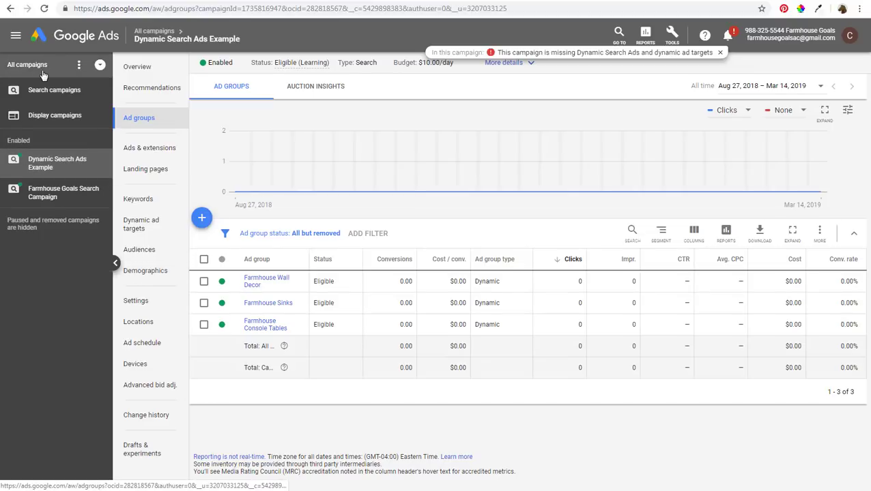
left_click(43, 72)
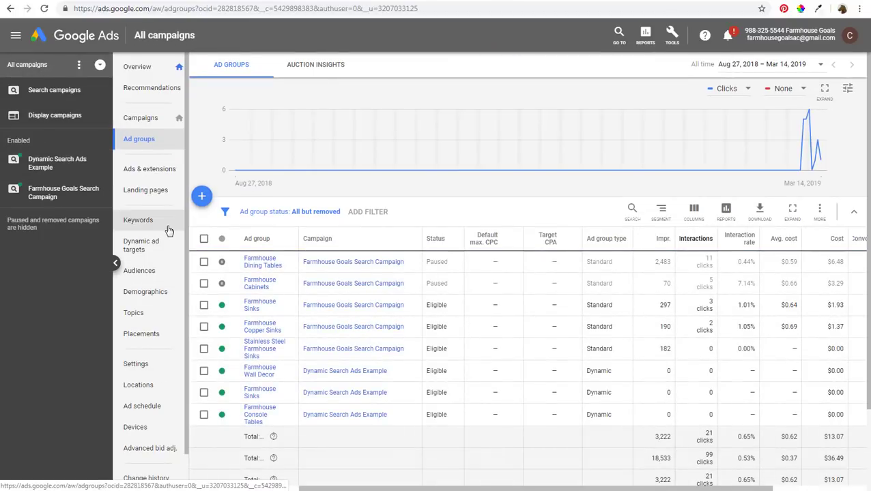
left_click(171, 124)
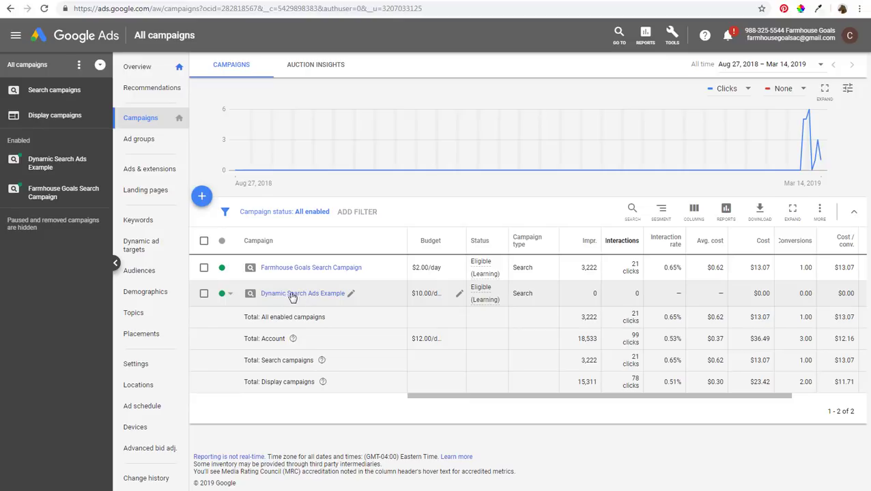
Pause Dynamic Search Ads Example and start a new campaign.
left_click(229, 294)
left_click(243, 314)
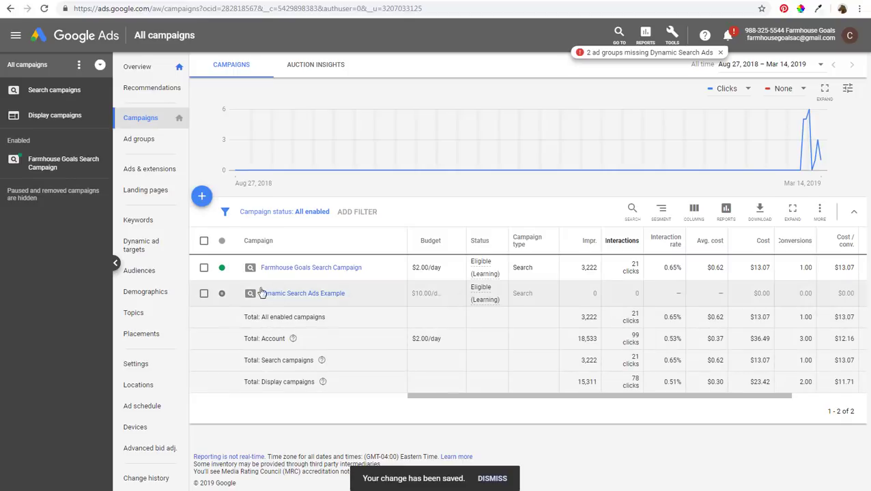
left_click(201, 196)
left_click(222, 236)
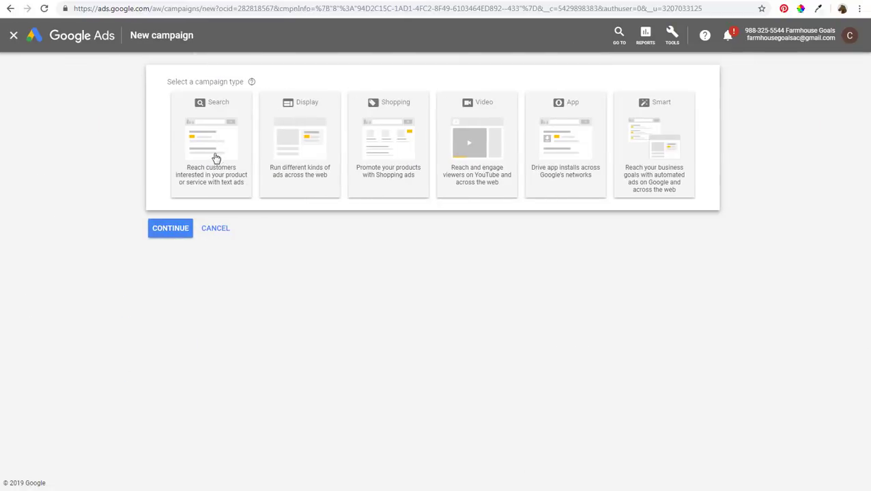
Create a Search campaign with a Sales goal through website visits to farmhousegoals.com.
left_click(213, 128)
left_click(253, 155)
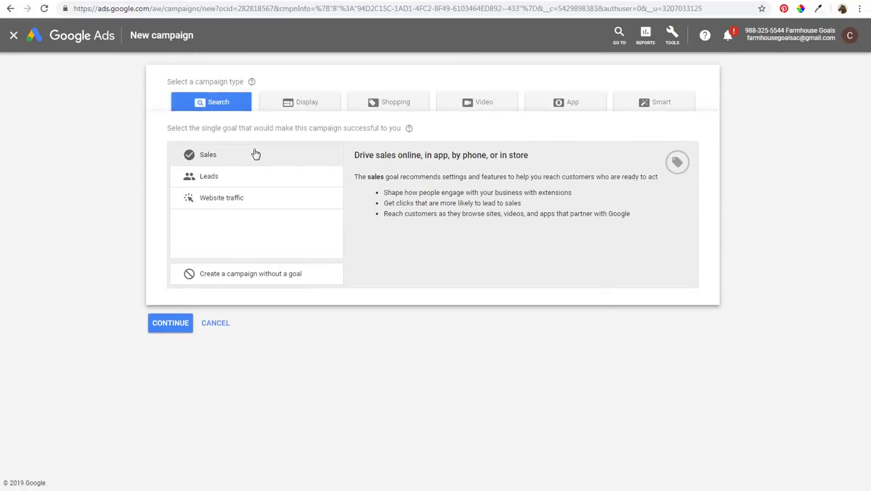
left_click(249, 174)
left_click(247, 160)
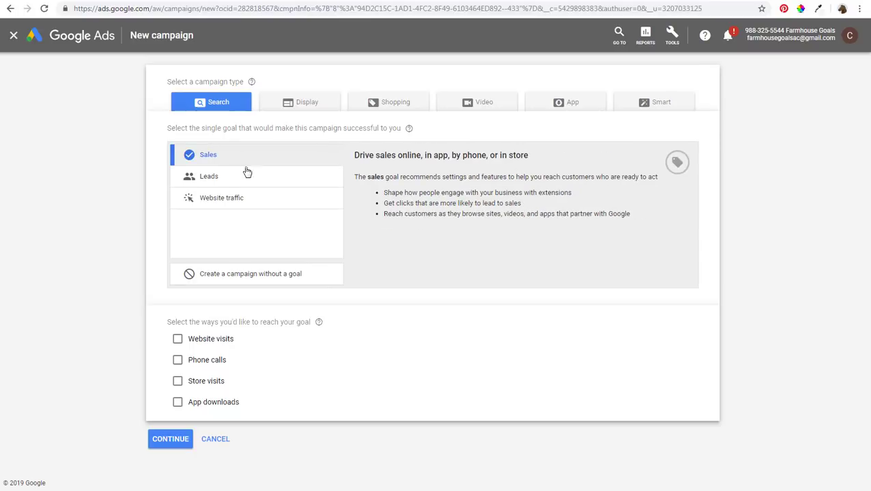
left_click(178, 339)
left_click(276, 362)
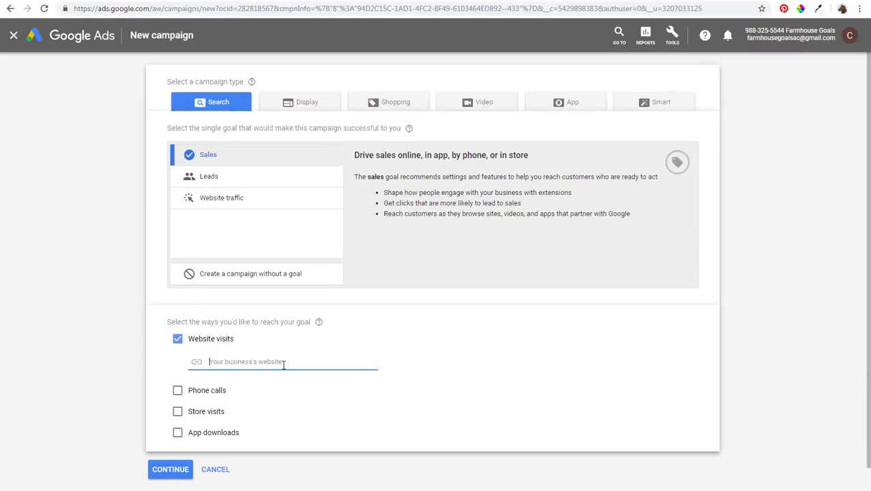
type("farmhousegoals.com")
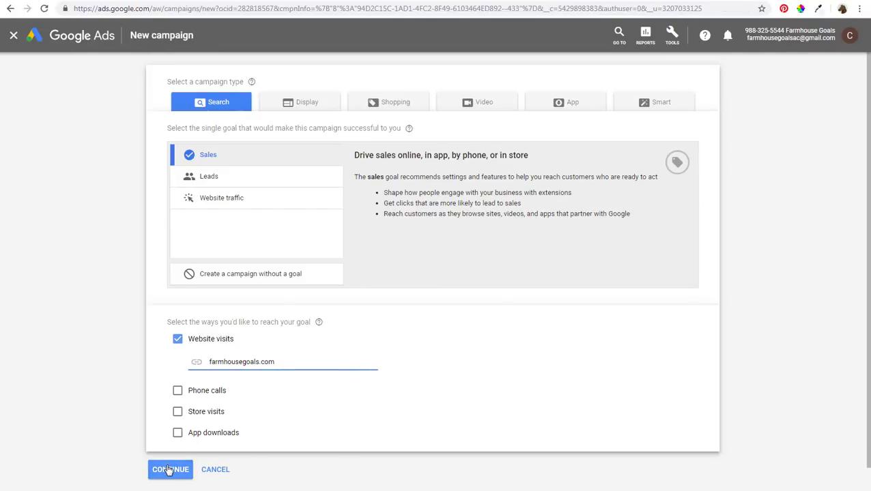
left_click(172, 468)
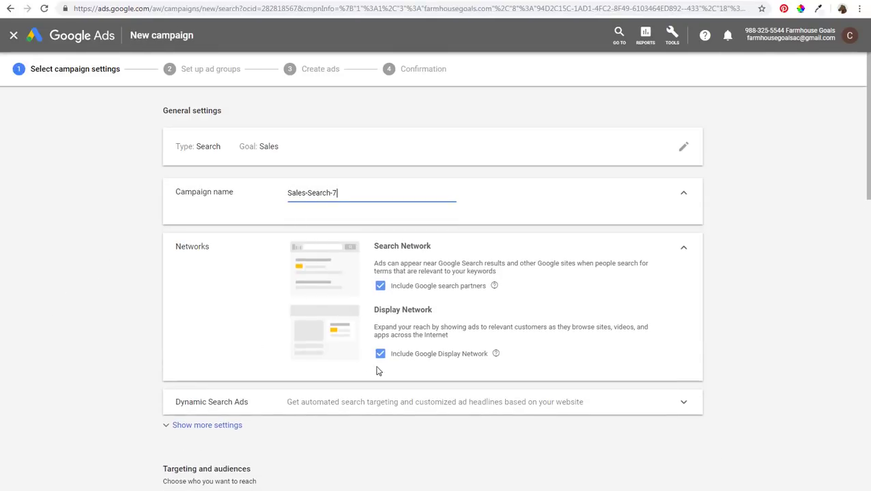
Exclude the Google Display Network and rename the campaign 'Dynamic Search Ads Example 2'.
left_click(382, 356)
left_click_drag(339, 202, 249, 191)
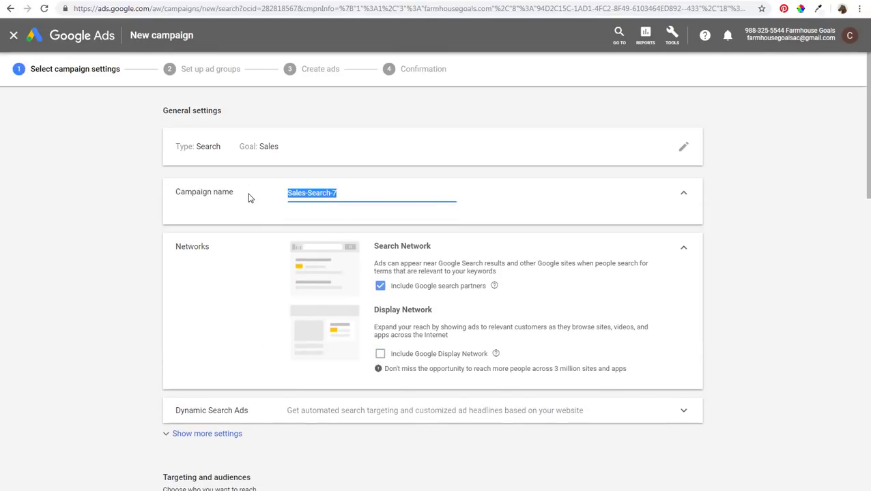
type("Dynamic")
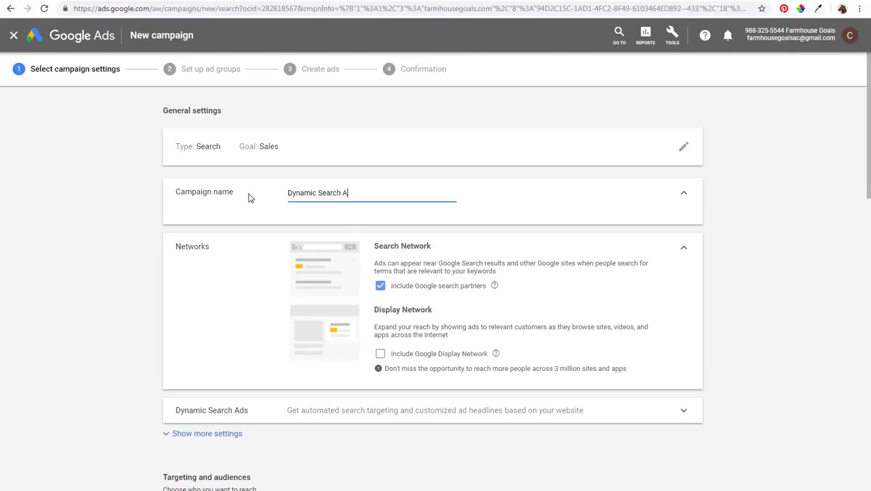
left_click(181, 237)
scroll(133, 266, "down", 2)
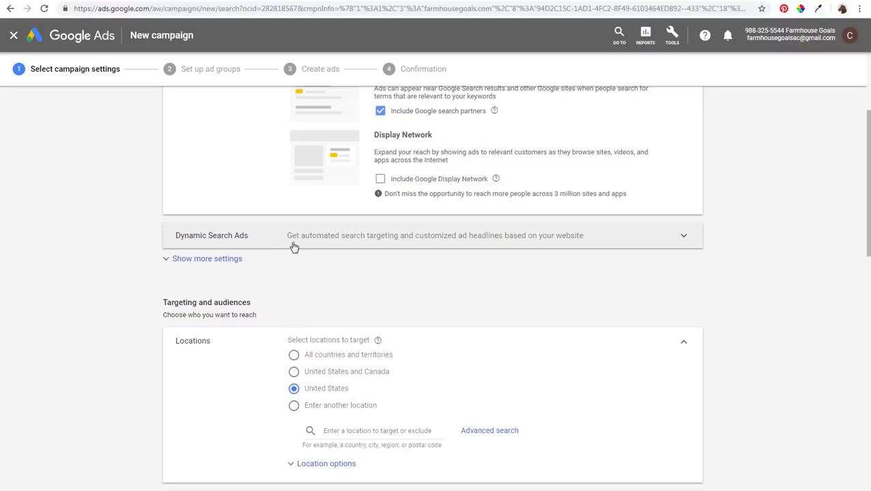
Enable Dynamic Search Ads, targeting only URLs from the page feed.
left_click(292, 241)
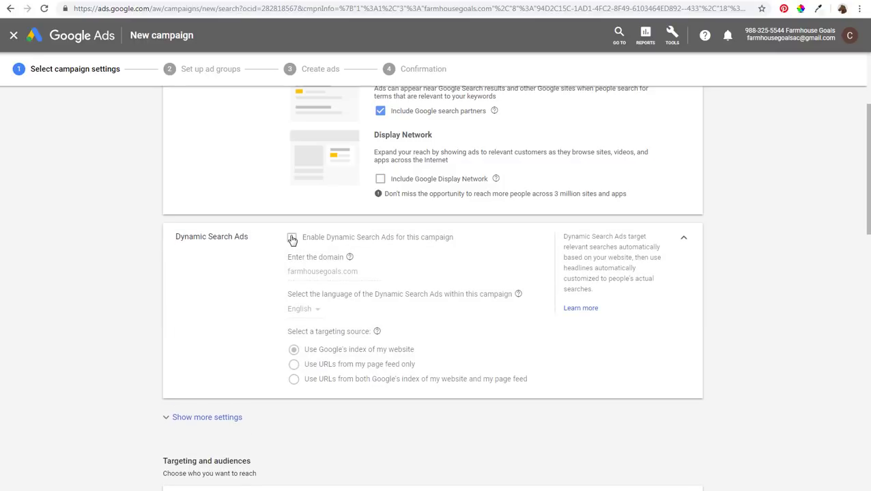
left_click(292, 238)
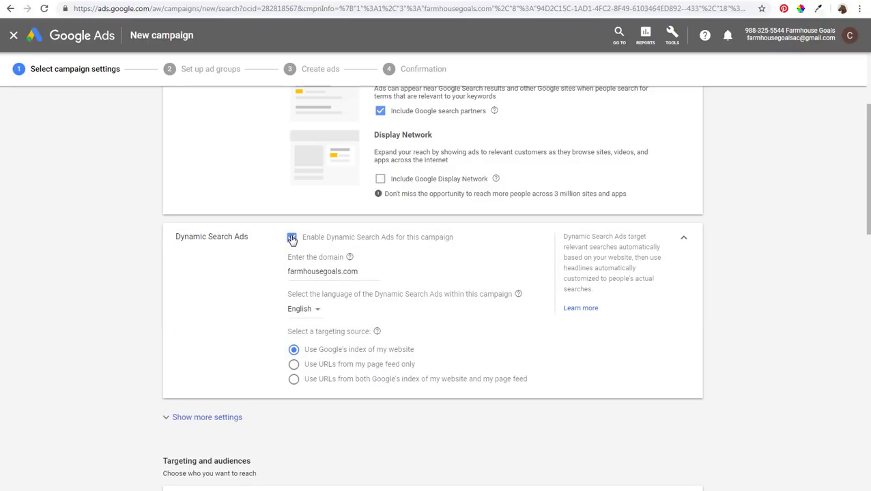
left_click(293, 365)
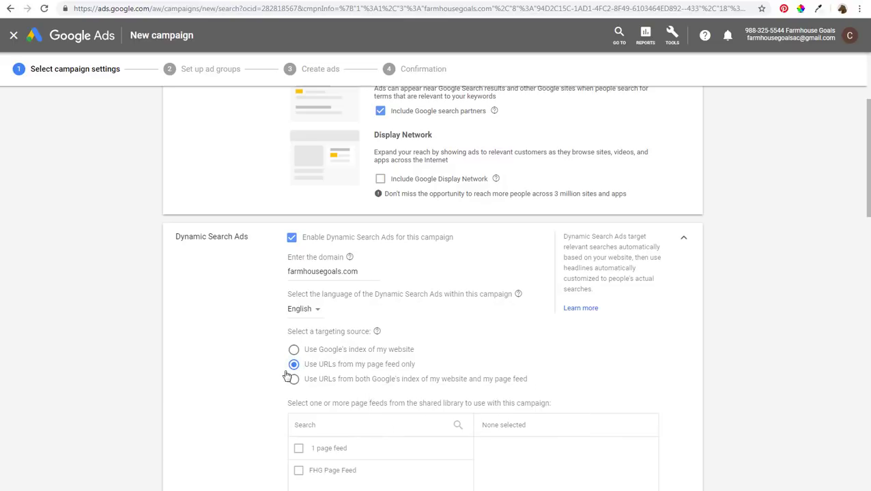
scroll(219, 382, "down", 2)
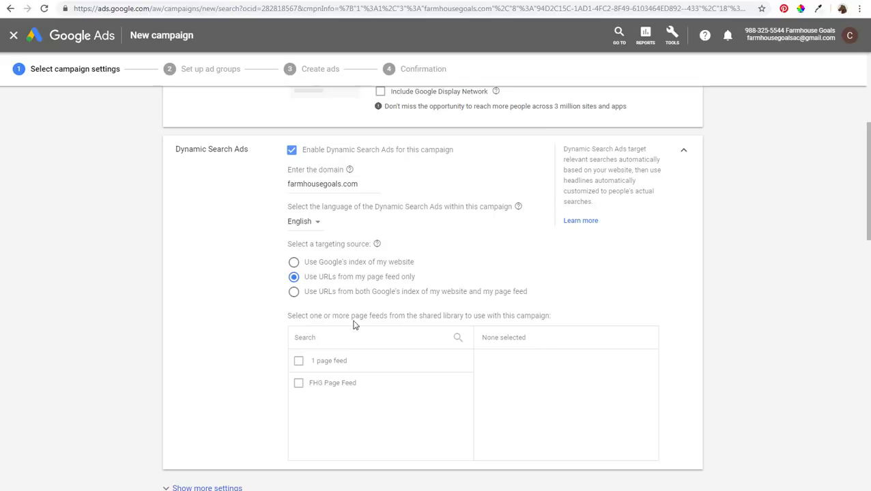
mouse_move(386, 299)
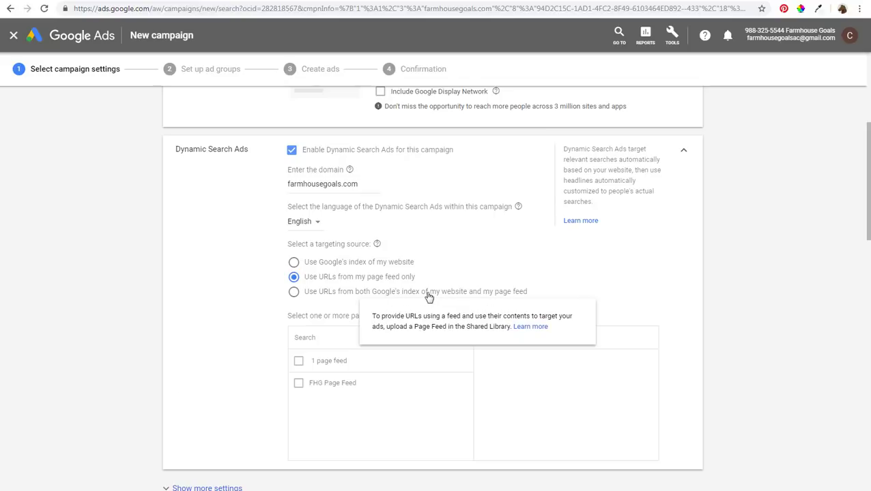
left_click_drag(390, 298, 336, 301)
left_click(293, 278)
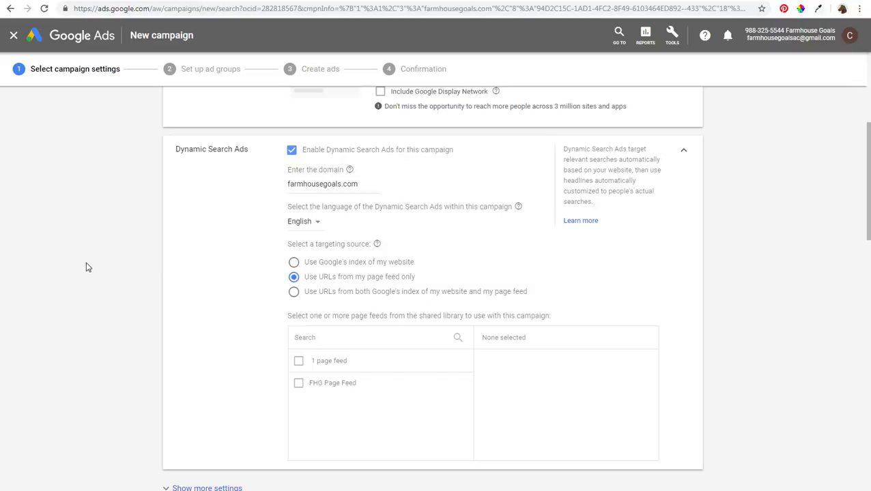
Select FHG Page Feed and its 1 page feed entry.
scroll(87, 273, "down", 1)
left_click(299, 296)
left_click(298, 273)
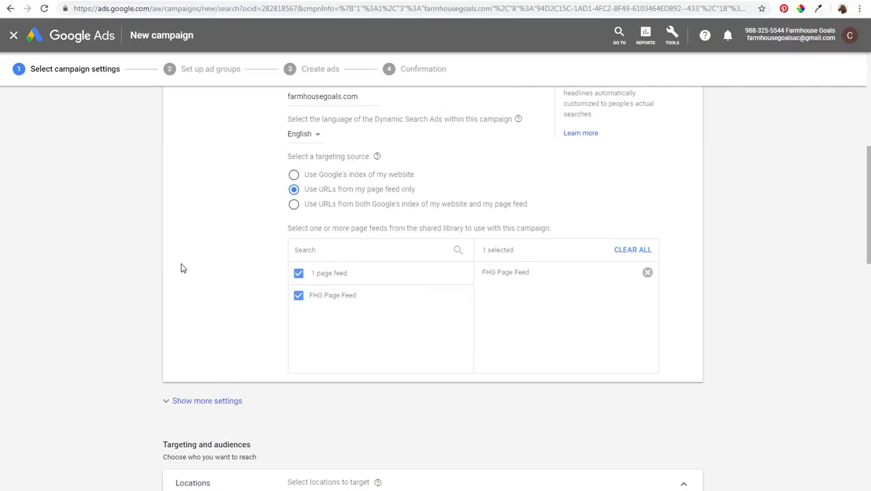
Enter 10.00 as the campaign's average daily budget under Budget and bidding.
scroll(89, 273, "down", 2)
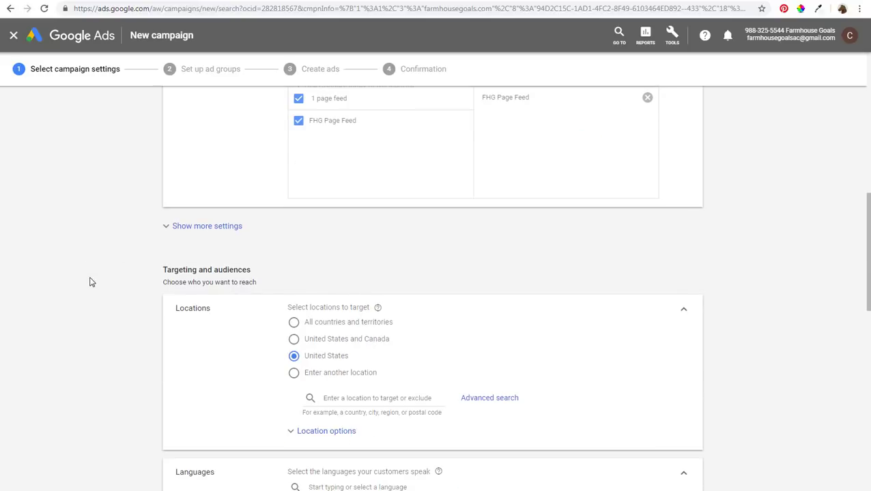
scroll(92, 281, "down", 4)
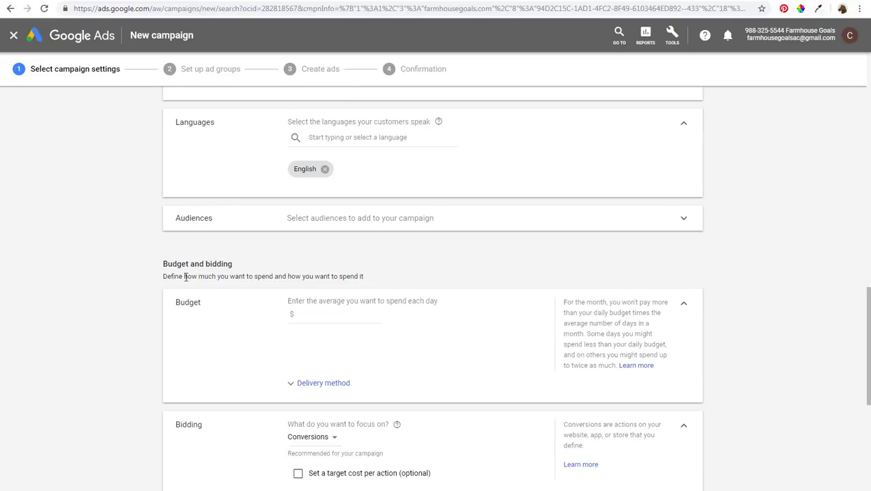
scroll(152, 301, "down", 1)
left_click(344, 227)
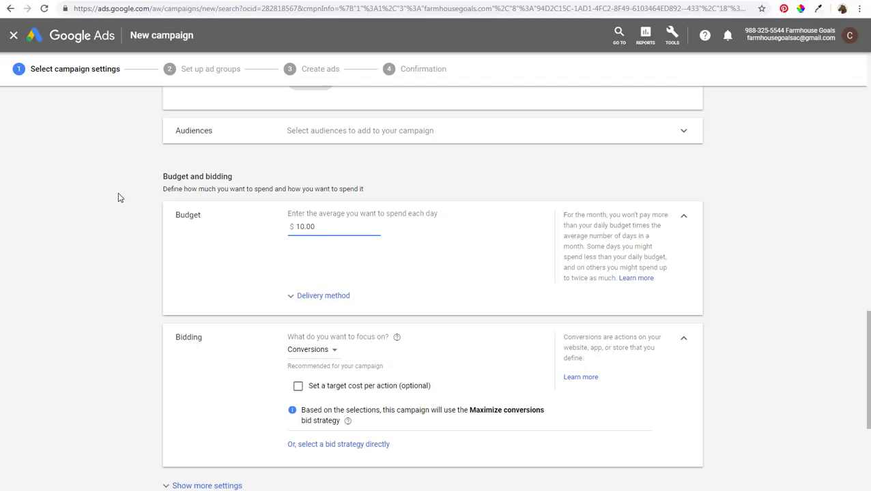
left_click(100, 195)
scroll(106, 202, "down", 1)
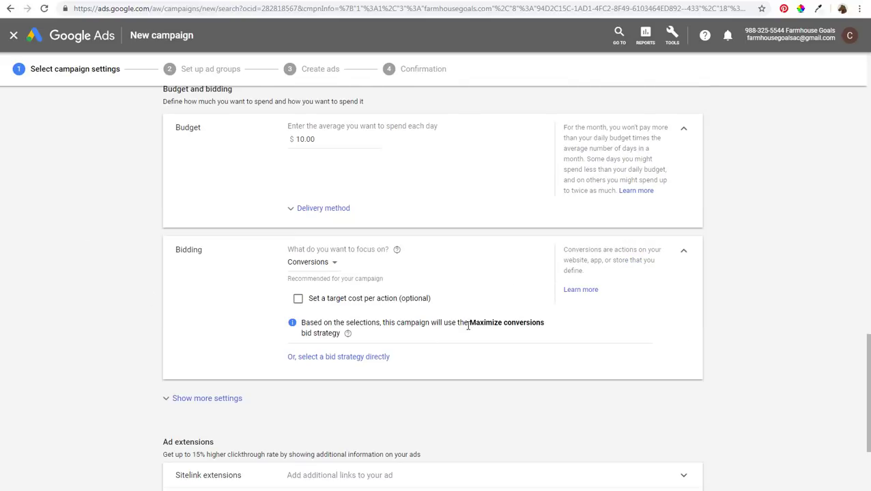
scroll(102, 273, "down", 2)
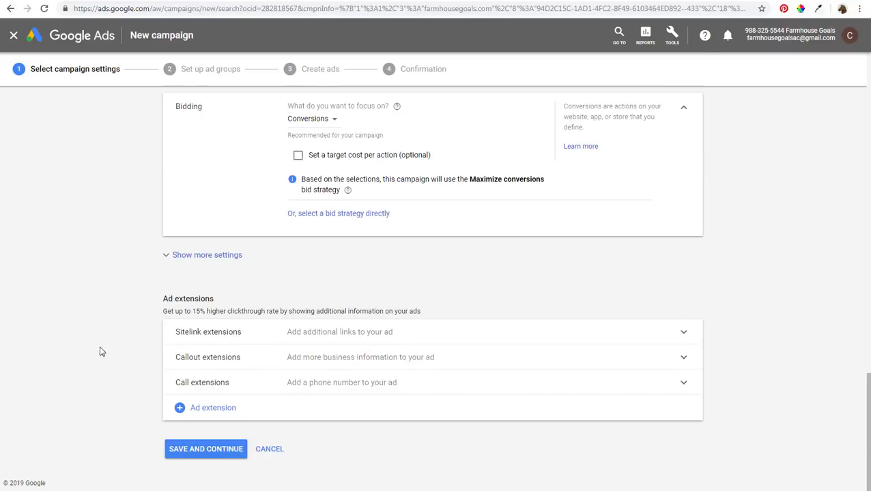
Save the campaign settings and continue to the Set up ad groups step.
left_click(205, 452)
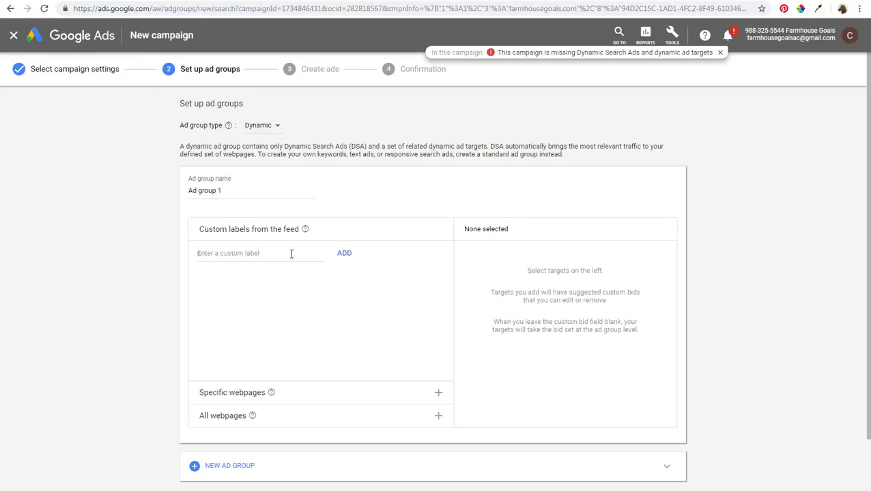
Target the first ad group at the SINKS custom label, replacing the BLOG_POST choice.
left_click(287, 253)
type("B")
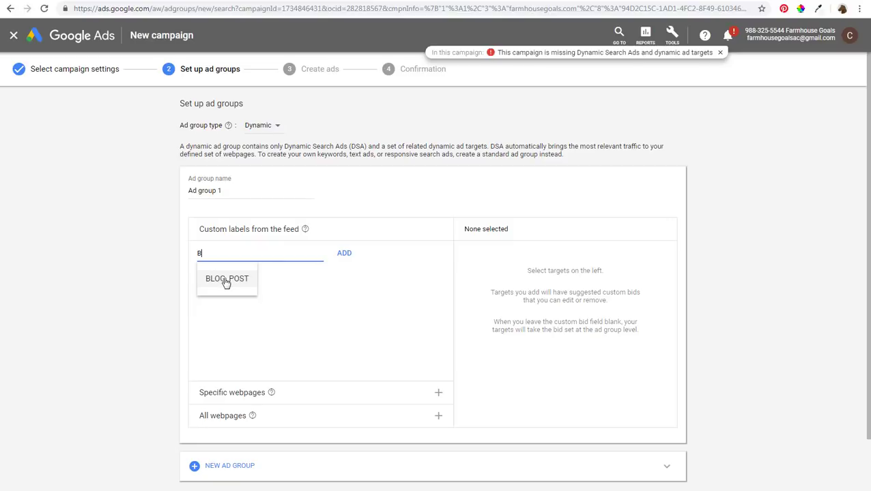
left_click(226, 281)
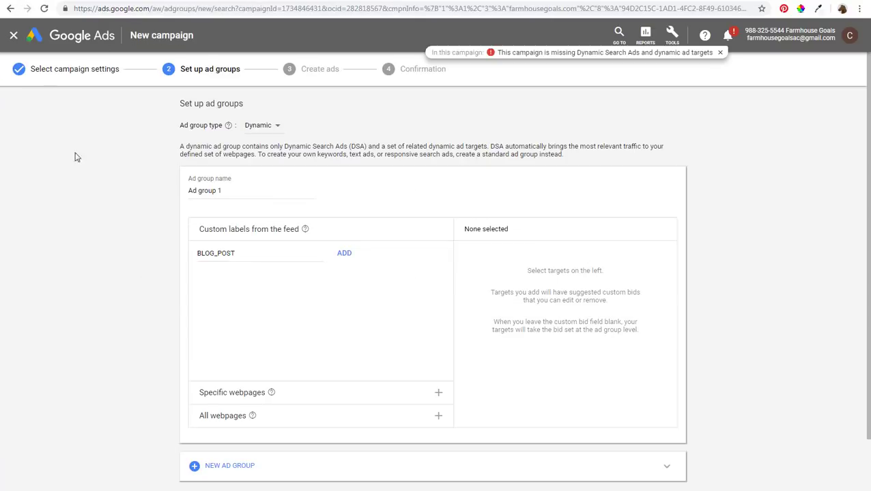
left_click(251, 255)
type("SI")
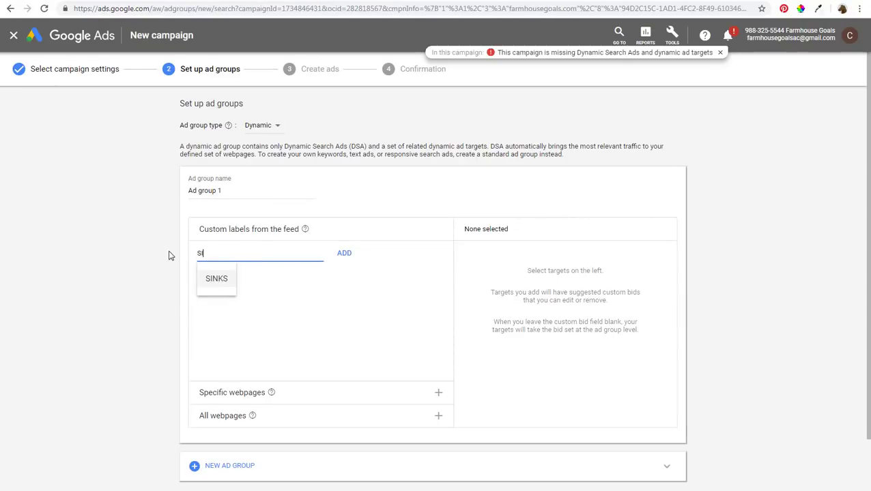
left_click(217, 281)
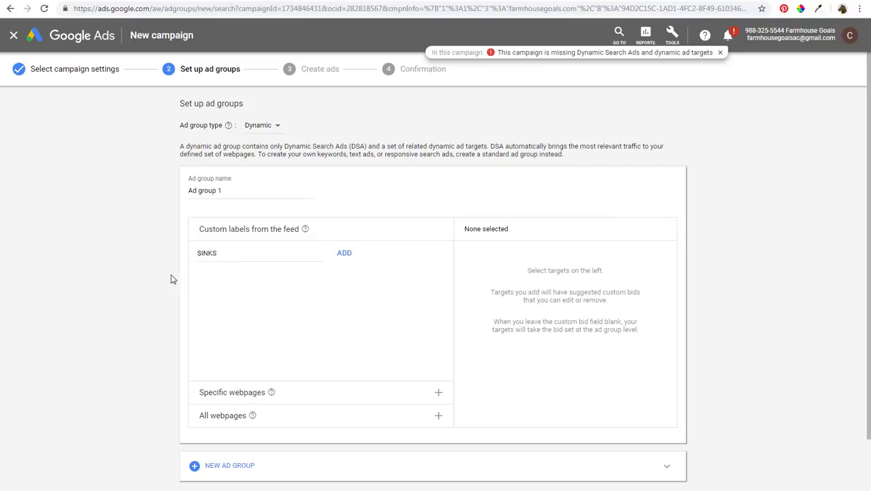
left_click(349, 257)
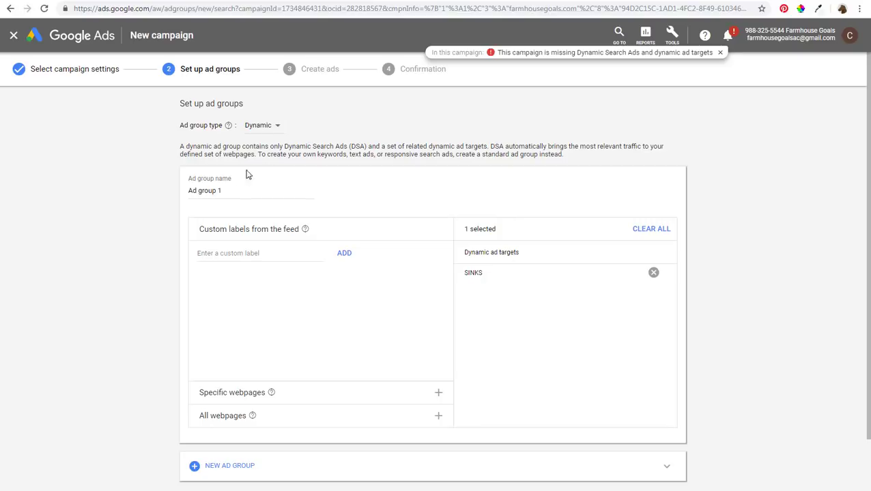
Rename the first ad group to Farmhouse Sinks.
left_click_drag(257, 193, 116, 194)
type("Farmhouse Sinks")
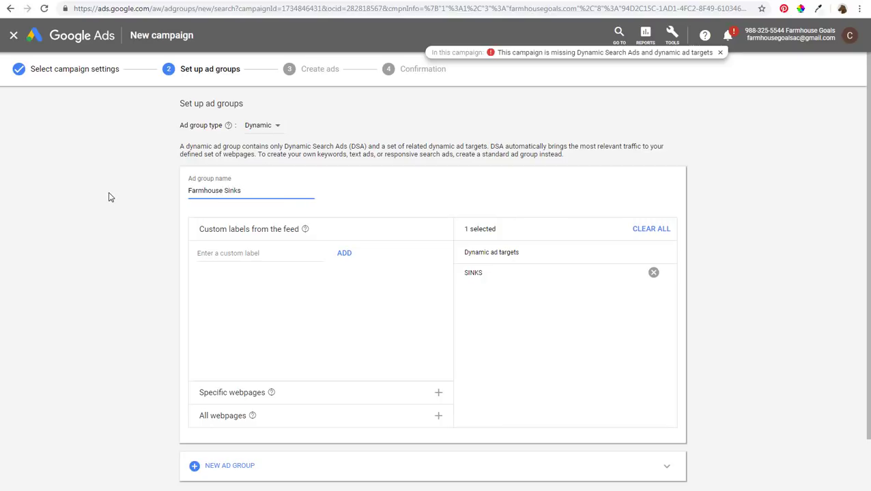
left_click(117, 218)
Add a second ad group targeting the ACCENT_FURNITURE custom label.
left_click(208, 466)
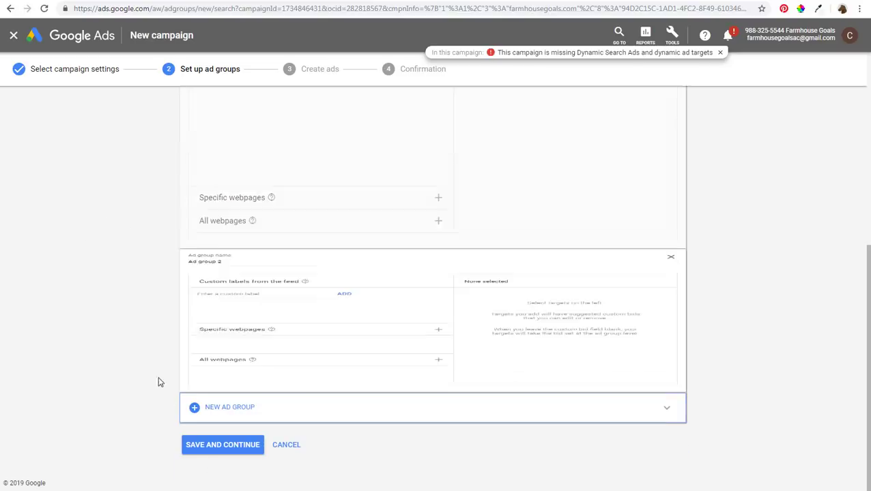
left_click(235, 195)
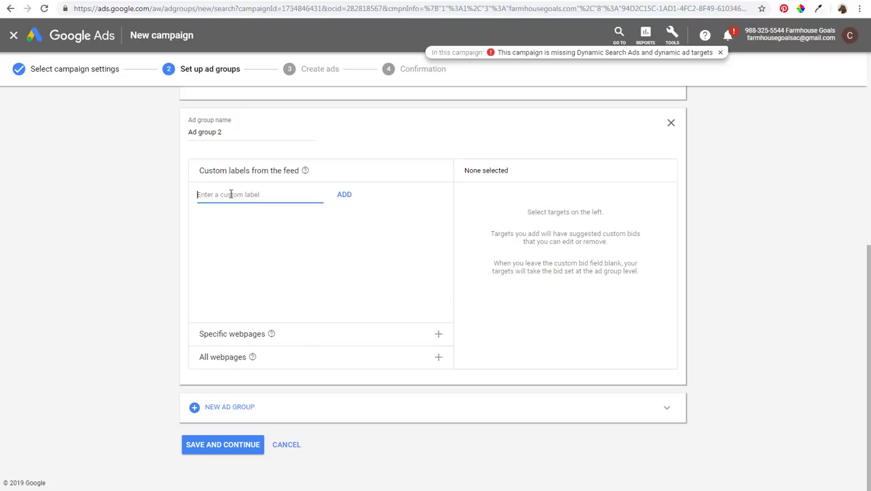
type("ACC")
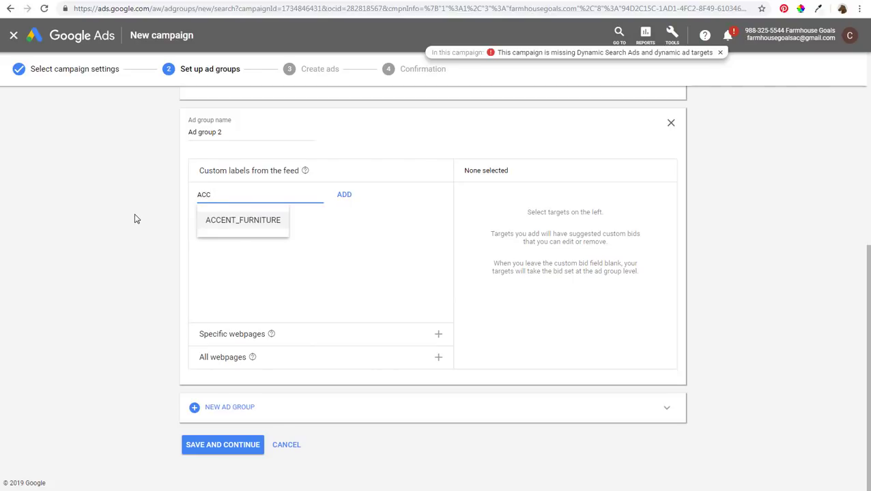
left_click(252, 221)
left_click(345, 197)
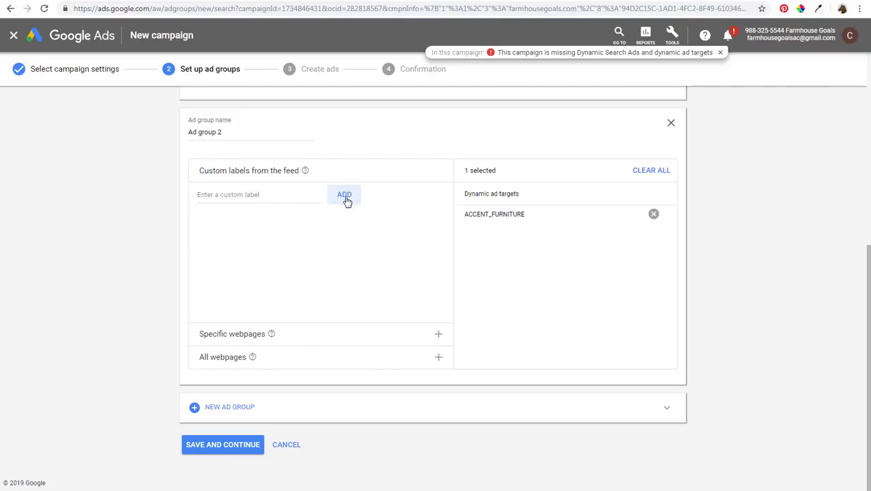
Rename Ad group 2 for accent furniture and check the page feed's URLs and labels.
left_click_drag(242, 132, 152, 140)
type("Farmhouse Accent Furniture")
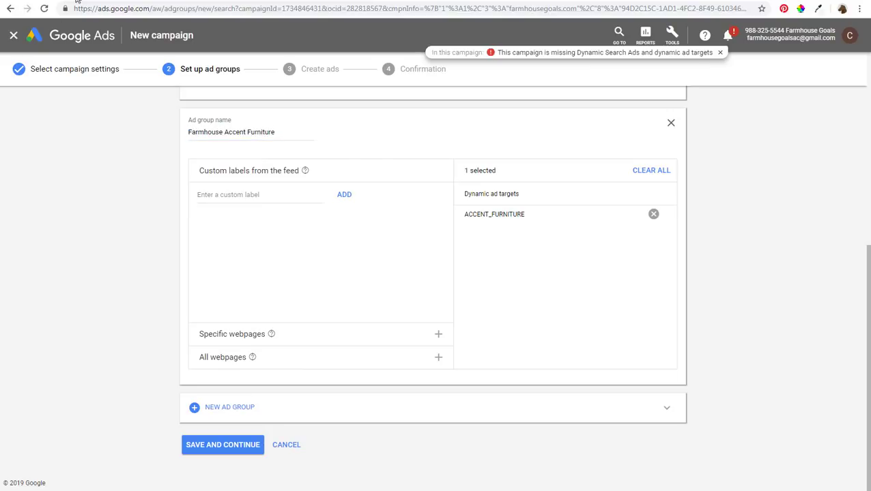
left_click(79, 2)
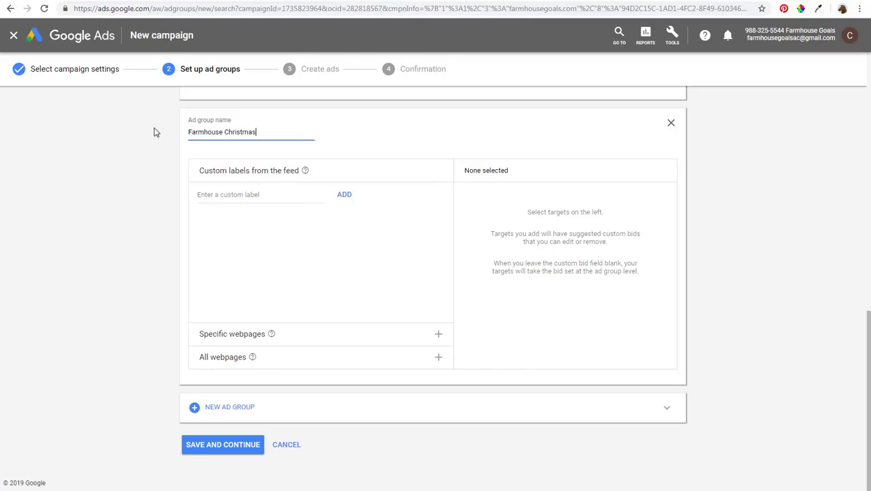
Target the third ad group at the CHRISTMAS custom label.
left_click(232, 194)
type("chr")
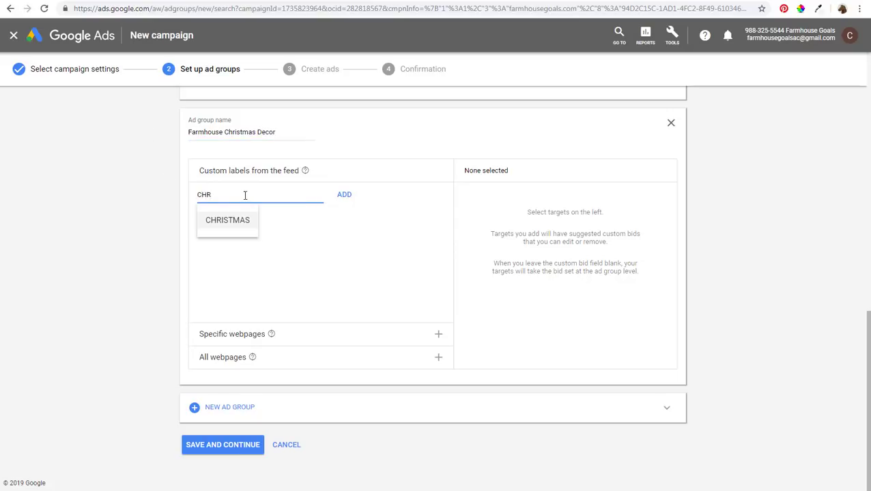
left_click(257, 220)
left_click(345, 195)
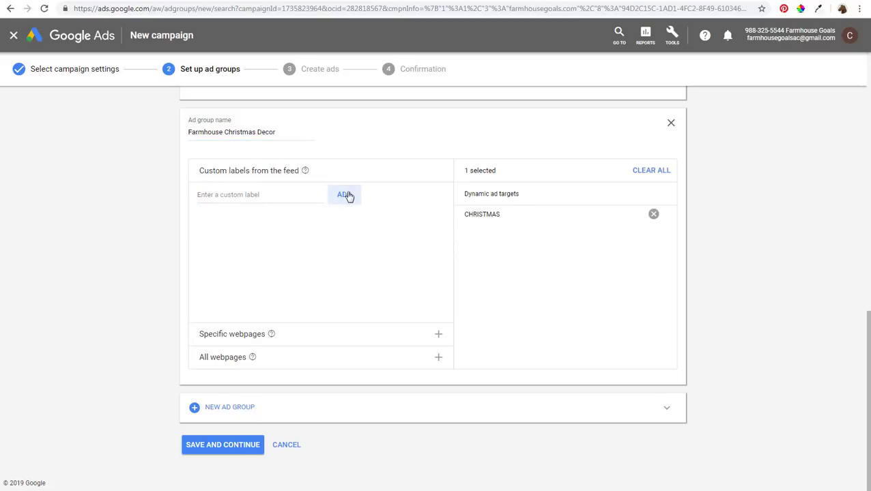
Expand Specific webpages, paste and discard the site URL, and choose Create rules to target webpage.
left_click(439, 337)
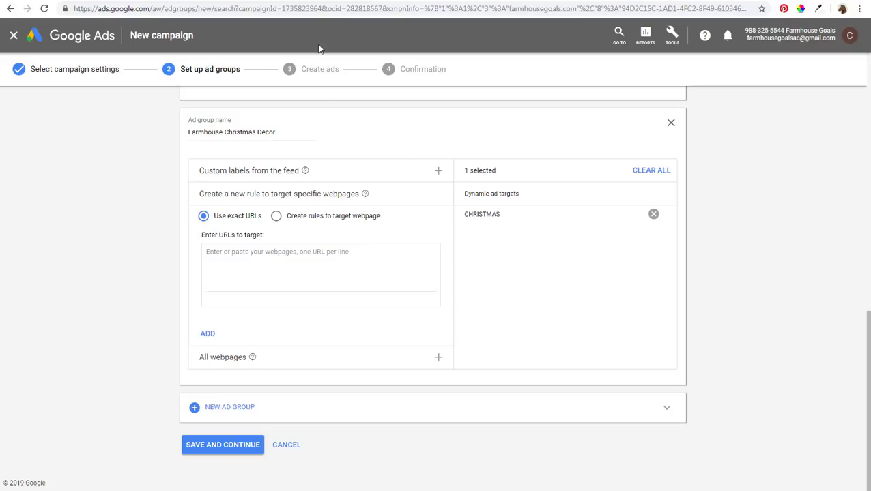
left_click(311, 2)
left_click(205, 8)
key("ctrl+c")
left_click(205, 1)
left_click(240, 262)
key("ctrl+v")
left_click_drag(411, 258, 170, 255)
key("BackSpace")
left_click(277, 217)
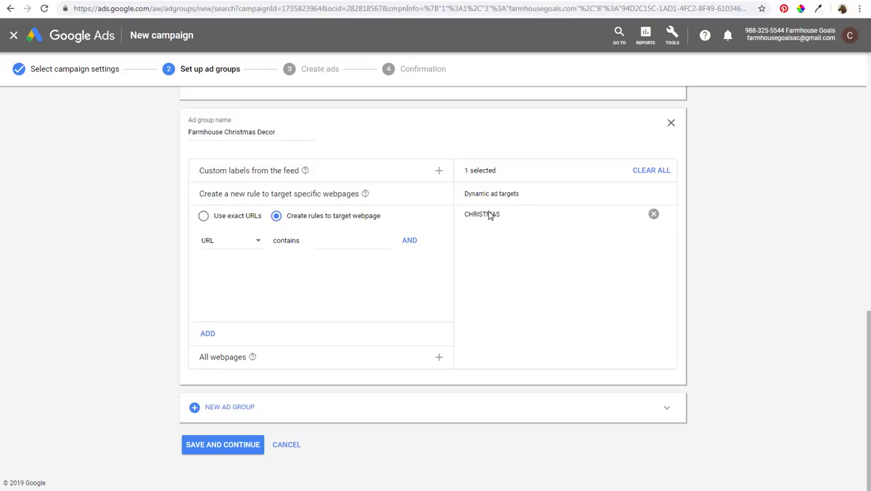
Review the three ad groups, then save them and continue to the Create ads step.
scroll(447, 232, "up", 4)
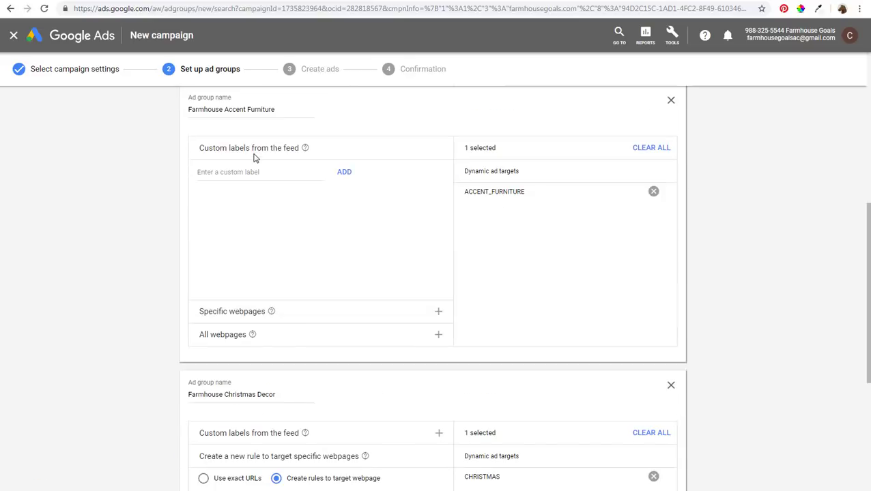
scroll(253, 159, "up", 1)
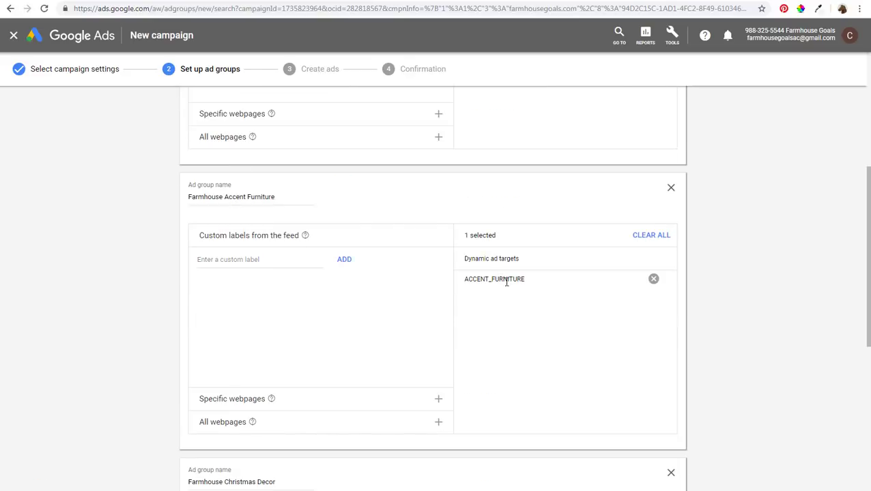
scroll(511, 286, "up", 4)
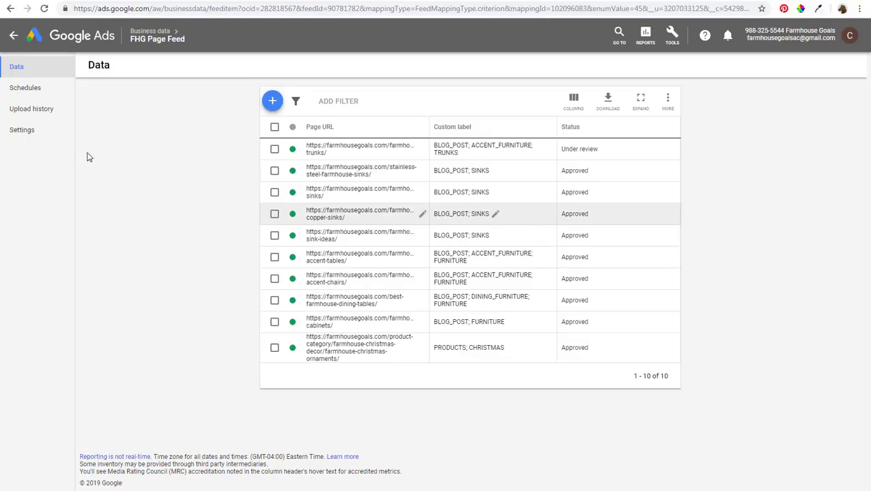
key("ctrl+Tab")
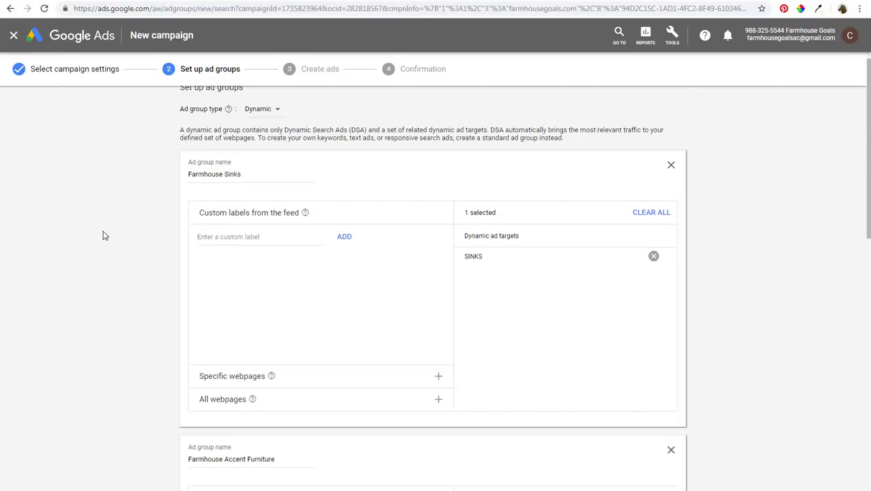
scroll(104, 236, "down", 4)
scroll(99, 225, "down", 3)
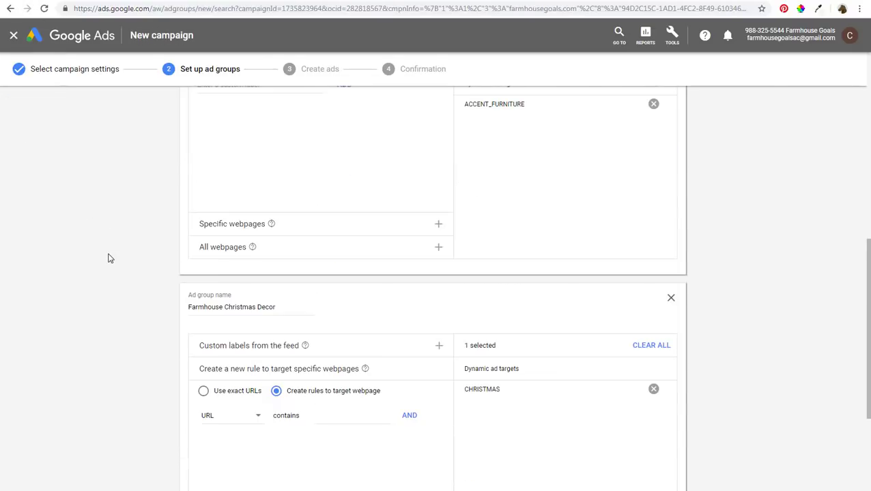
scroll(109, 256, "down", 3)
left_click(239, 453)
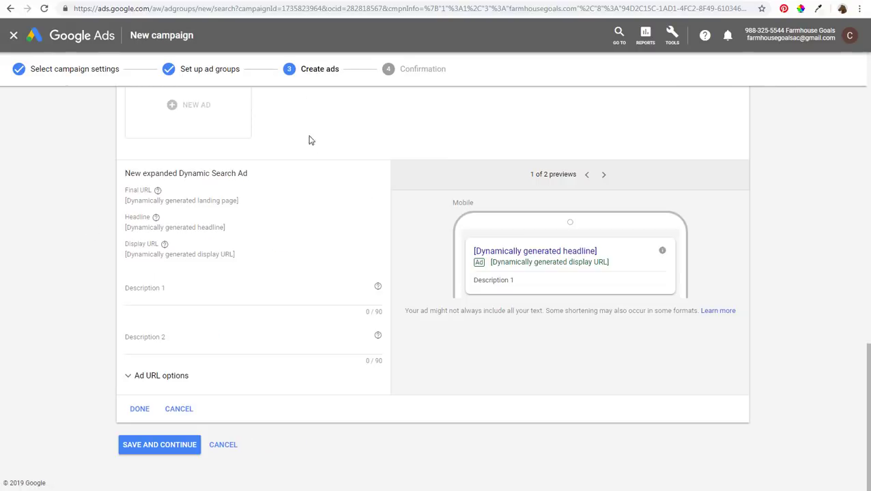
Close the campaign editor from the Create ads step without creating ads.
scroll(311, 144, "up", 6)
scroll(328, 177, "up", 8)
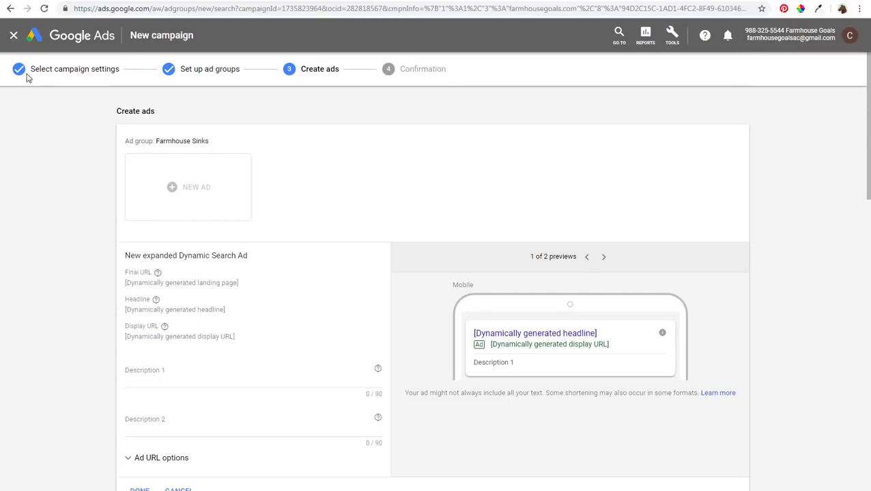
left_click(13, 35)
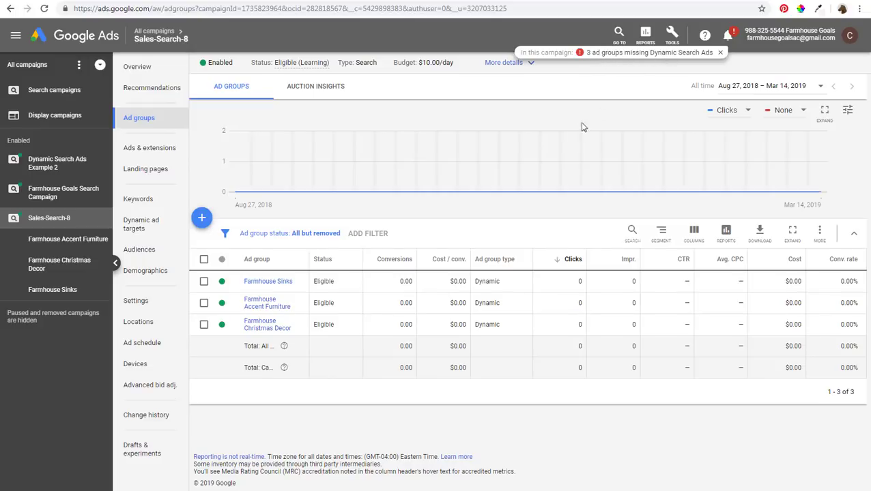
Open the Farmhouse Sinks ad group and go to its Keywords page.
left_click(249, 283)
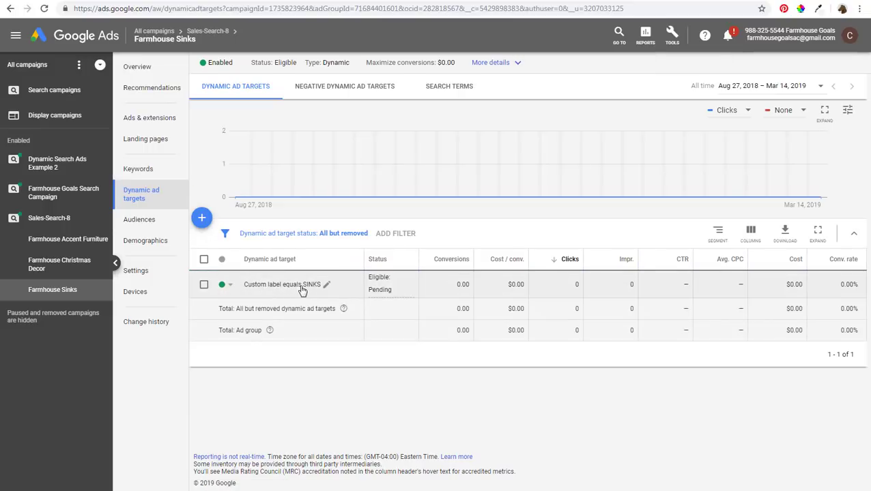
left_click(146, 176)
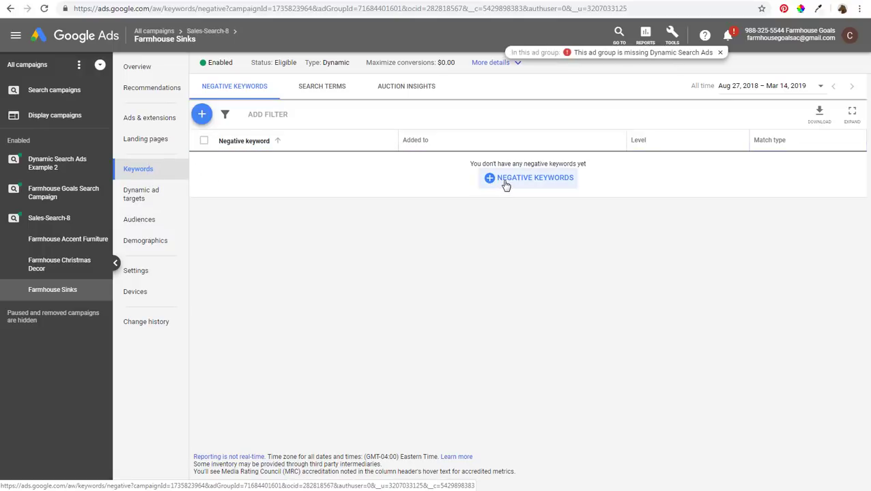
Start adding negative keywords and set them to apply at Campaign level.
left_click(505, 181)
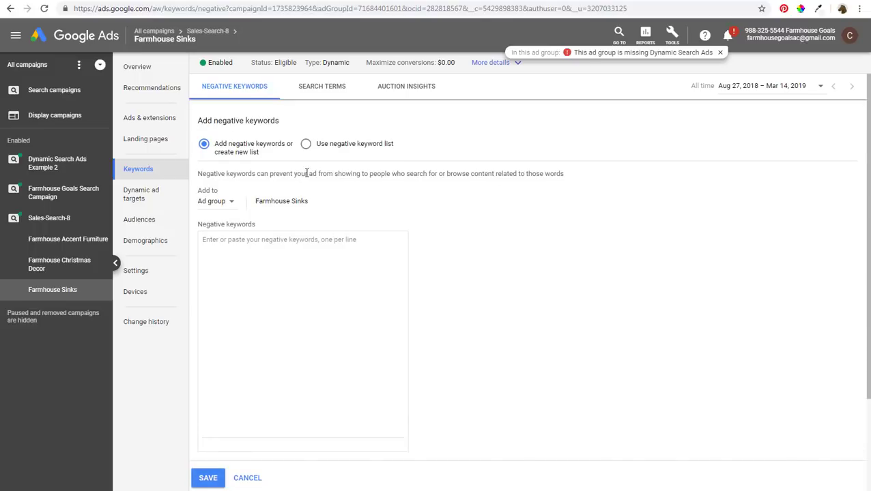
left_click(318, 249)
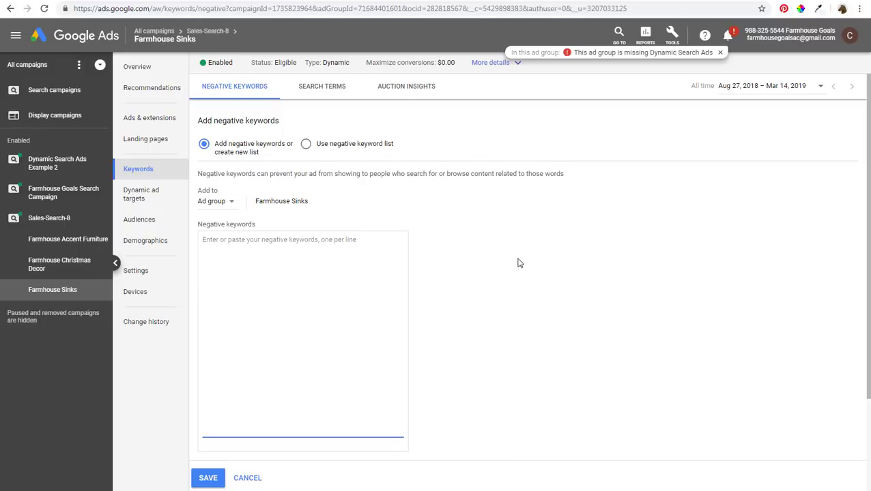
left_click(227, 201)
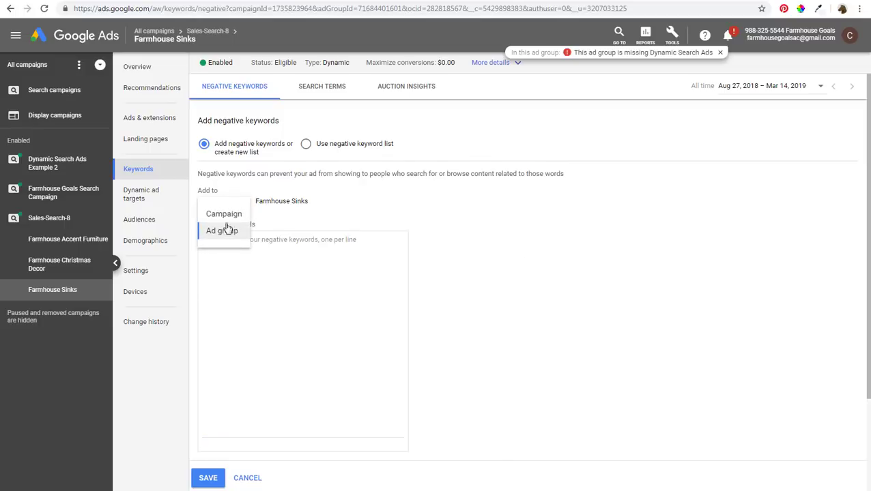
left_click(225, 214)
Enter exact-match negatives [sinks], [kitchen sinks], [sinks for sale], [christmas], [christmas decor].
left_click(266, 272)
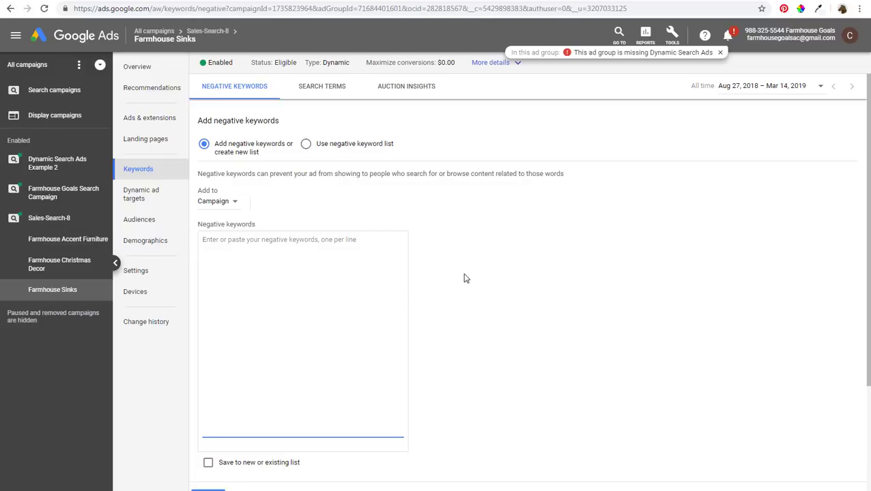
type("[christm")
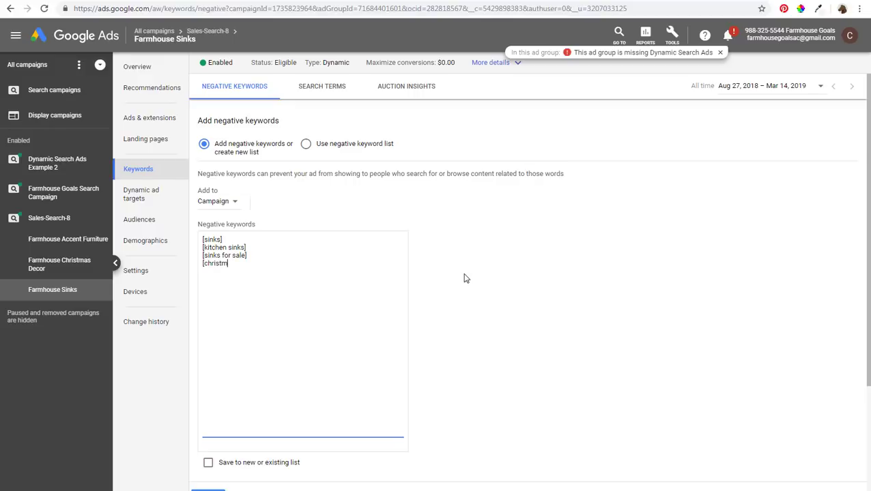
type("]")
key("Return")
type("[christmas de")
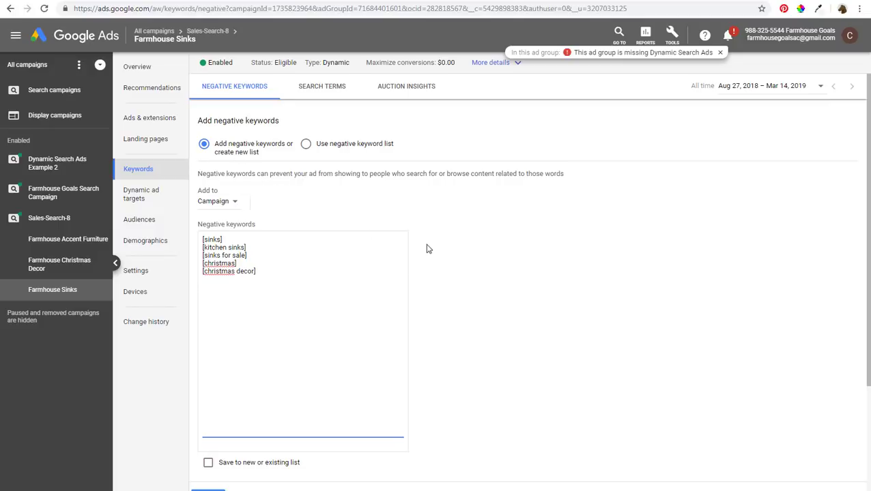
Open Search terms for Sales-Search-8, then switch to Farmhouse Goals Search Campaign.
left_click(324, 89)
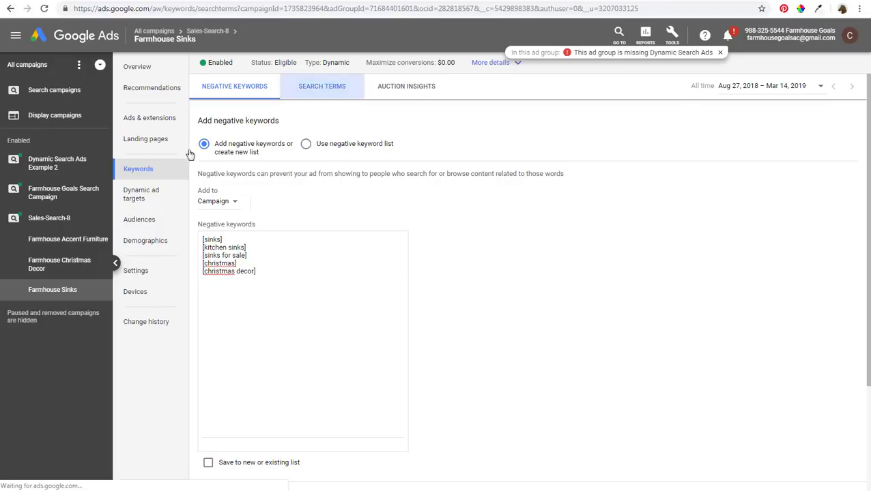
left_click(66, 219)
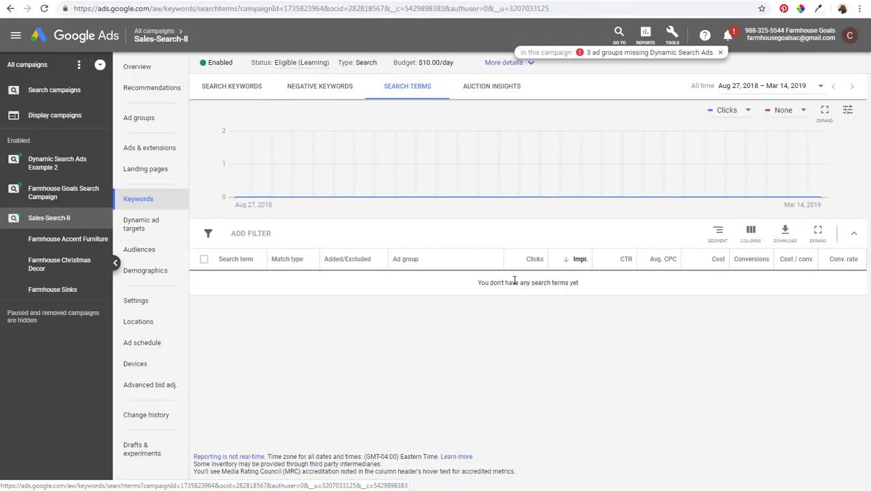
left_click(58, 197)
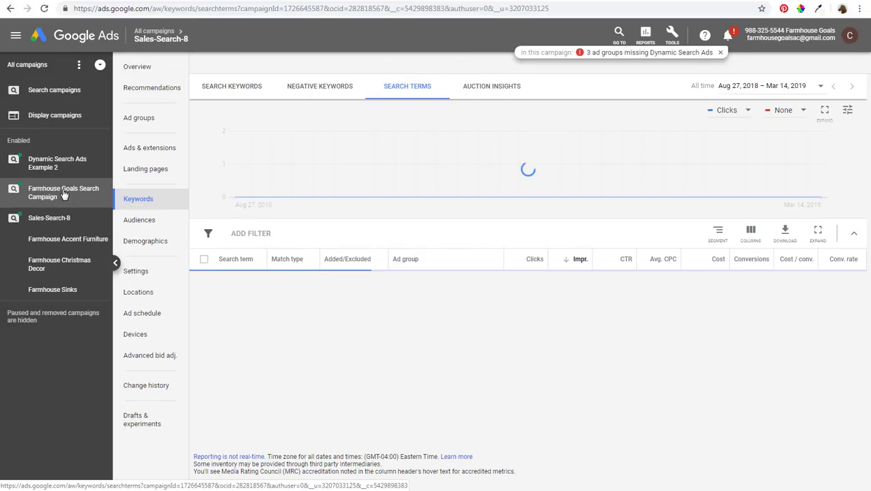